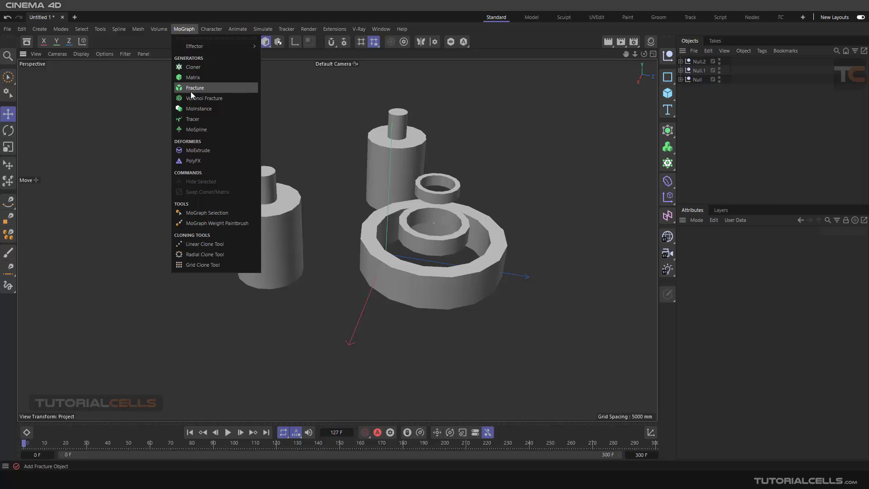
- Add a MoGraph Fracture object to the scene and show its object properties
click(191, 91)
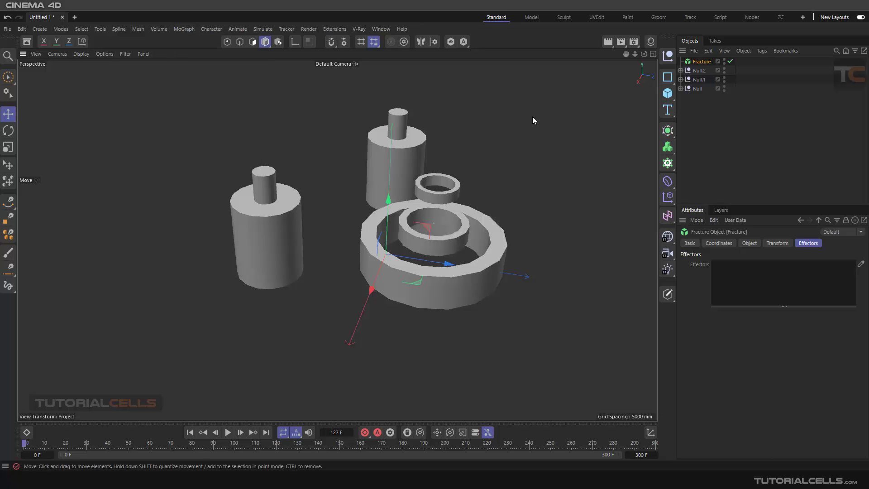
click(749, 244)
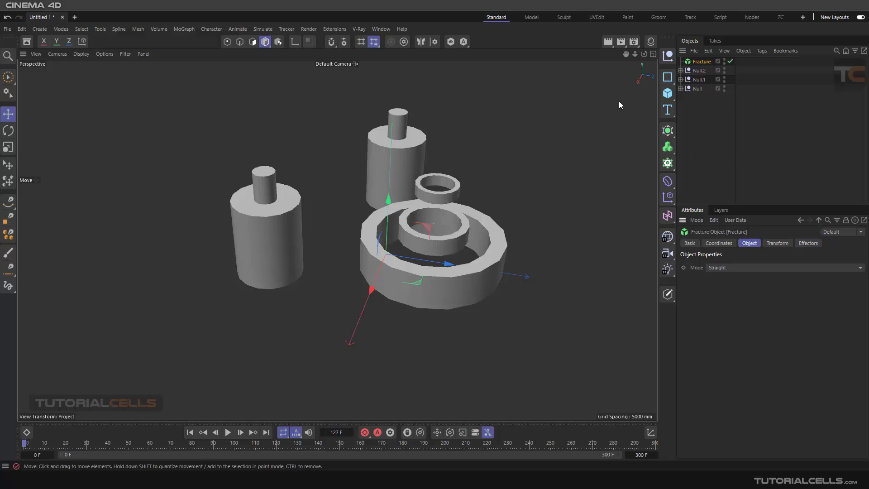
- Examine the cylinders and tubes grouped under Null.1 and Null.2 in the object hierarchy
click(695, 88)
click(698, 80)
click(681, 80)
click(707, 98)
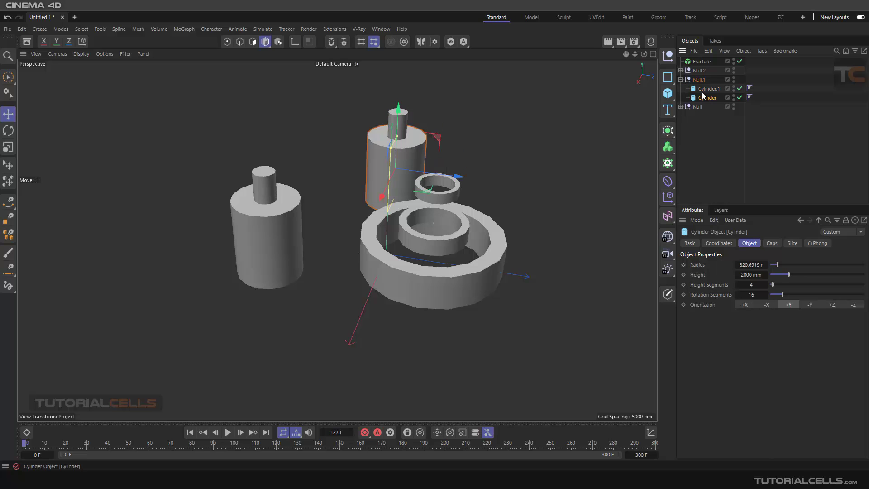
click(680, 71)
click(705, 89)
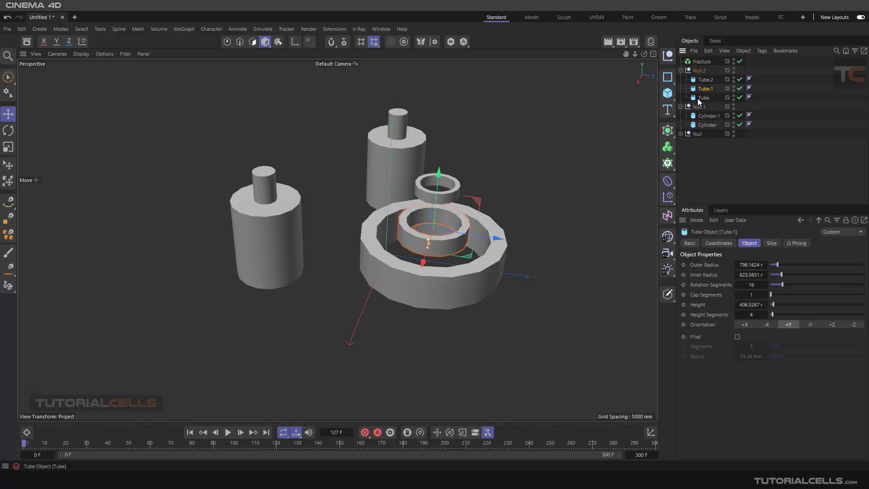
click(697, 98)
click(680, 71)
click(681, 80)
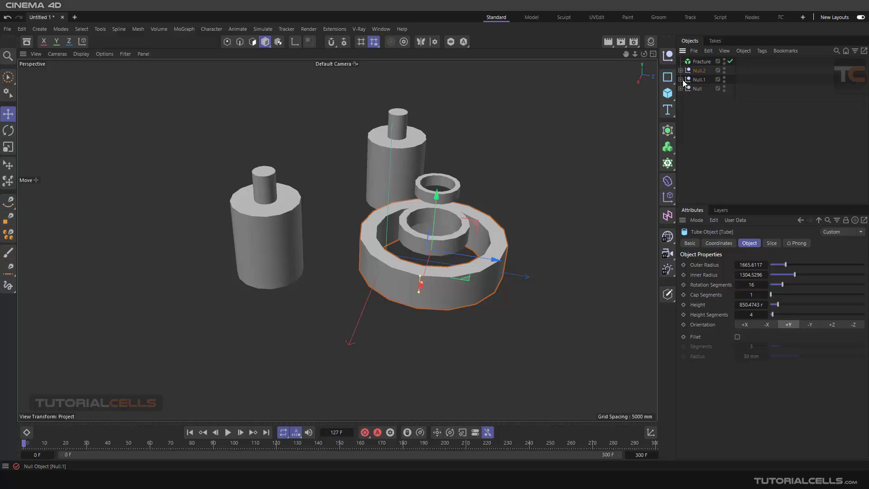
click(693, 97)
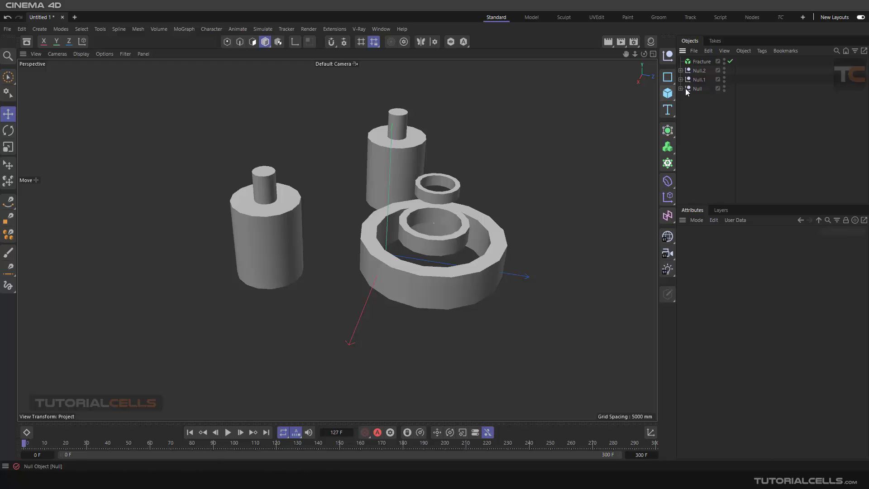
- Create a Cloner and place the groups Null.2, Null.1 and Null under it as children
scroll(348, 222, down, 3)
alt+drag(412, 223, 401, 219)
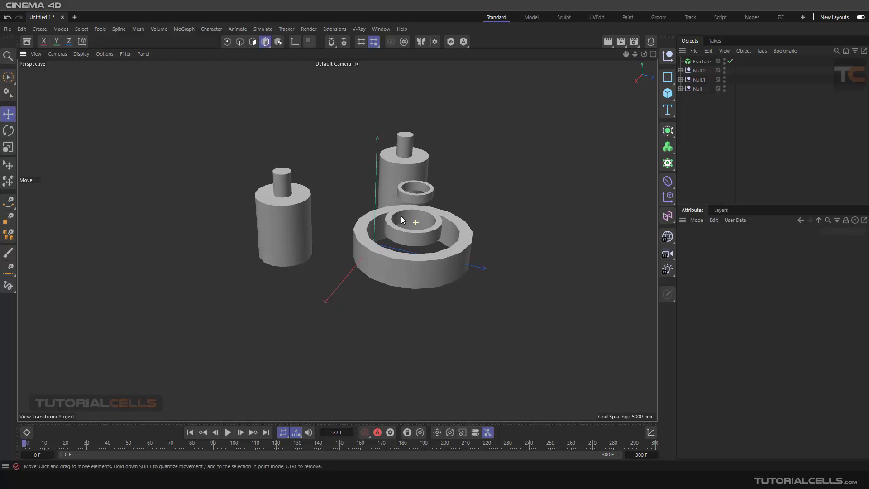
click(192, 29)
mouse_move(200, 47)
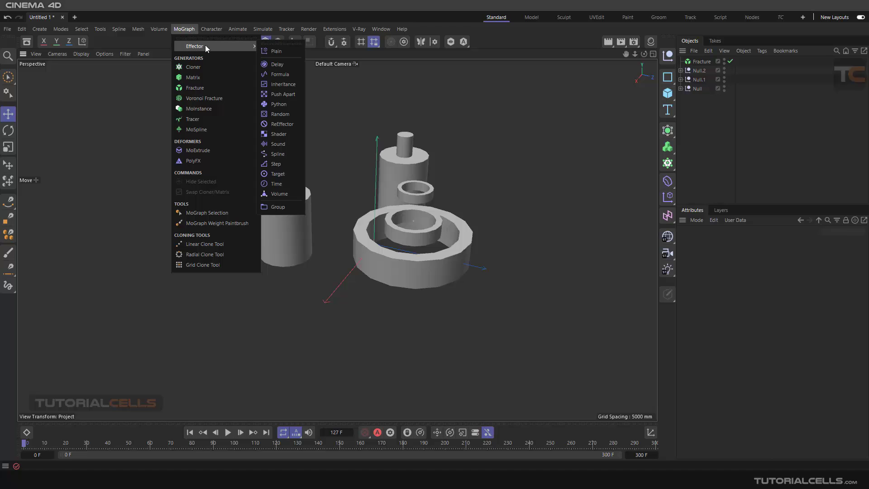
click(667, 163)
click(667, 163)
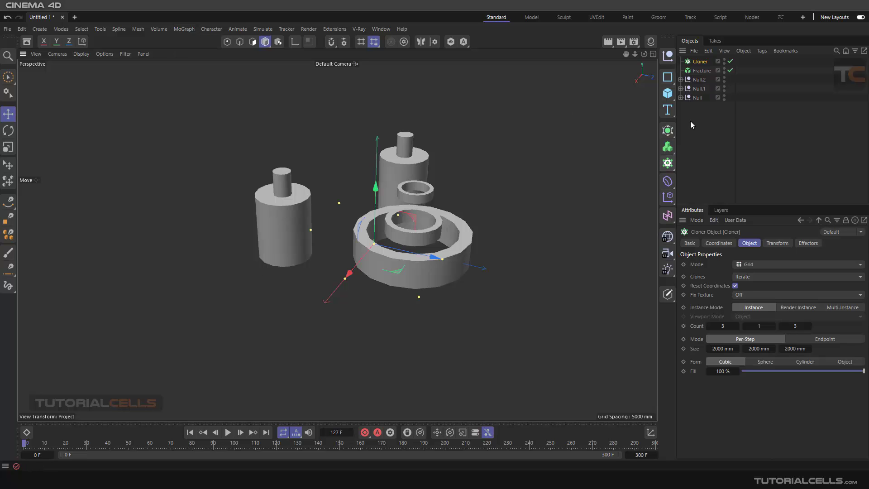
drag(695, 107, 700, 60)
alt+drag(567, 153, 512, 154)
click(700, 61)
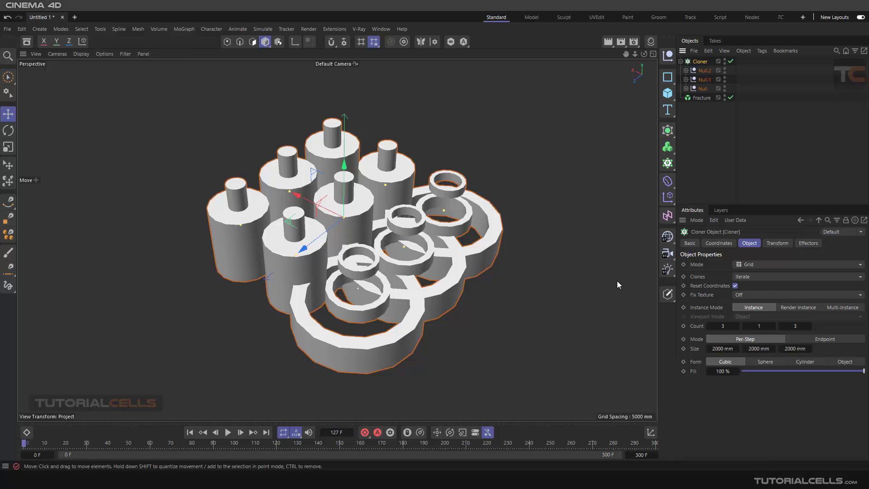
- Undo nesting the three null groups under the Cloner and delete the Cloner
key(ctrl+z)
key(ctrl+z)
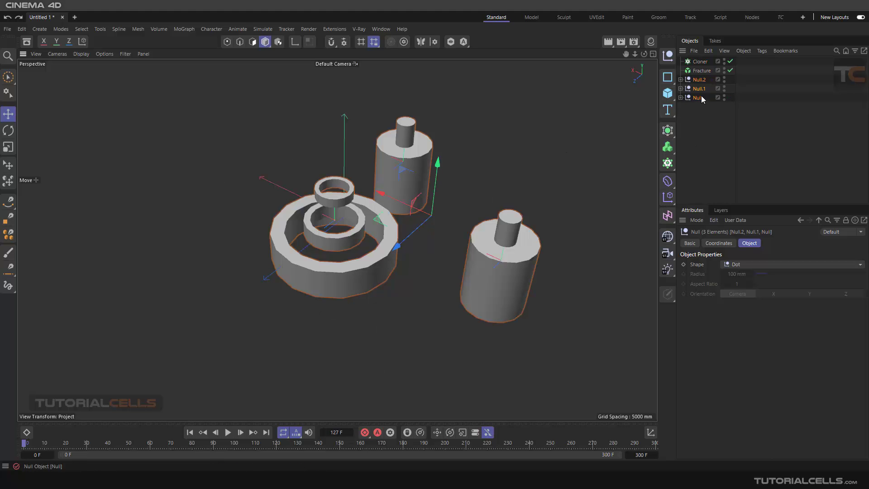
click(700, 62)
key(Delete)
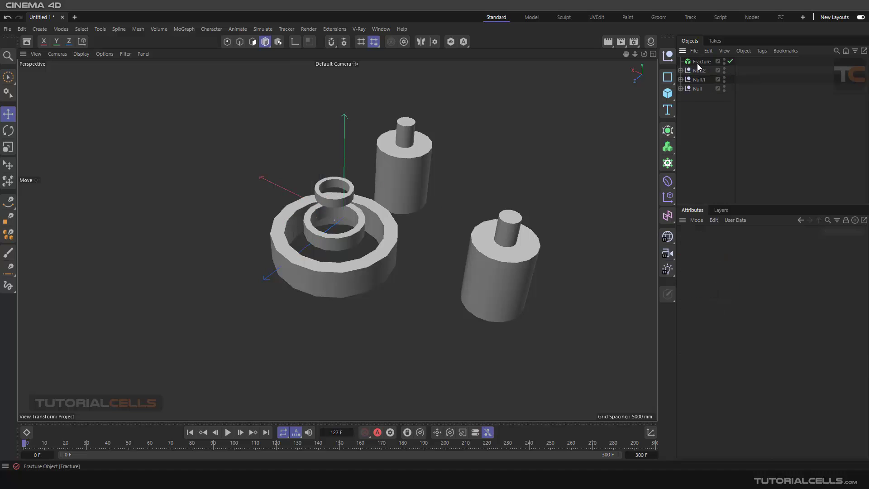
- Make the groups Null.2, Null.1 and Null children of the Fracture object
click(700, 62)
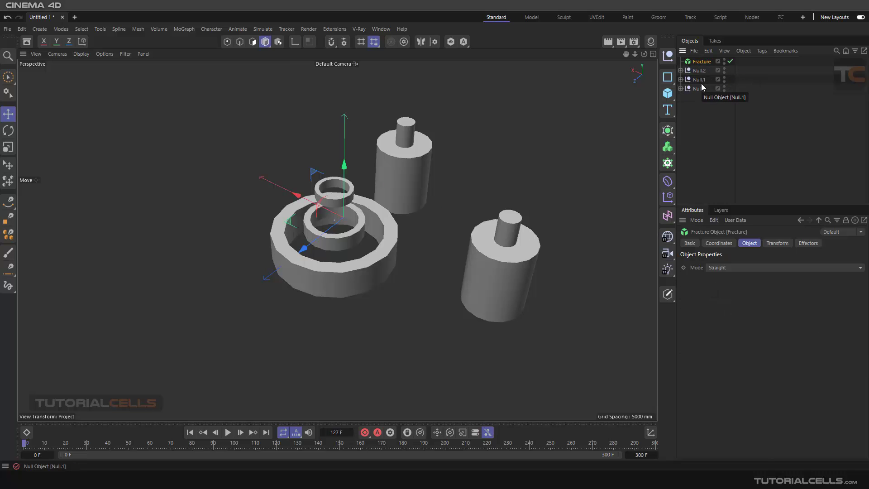
drag(701, 97, 697, 68)
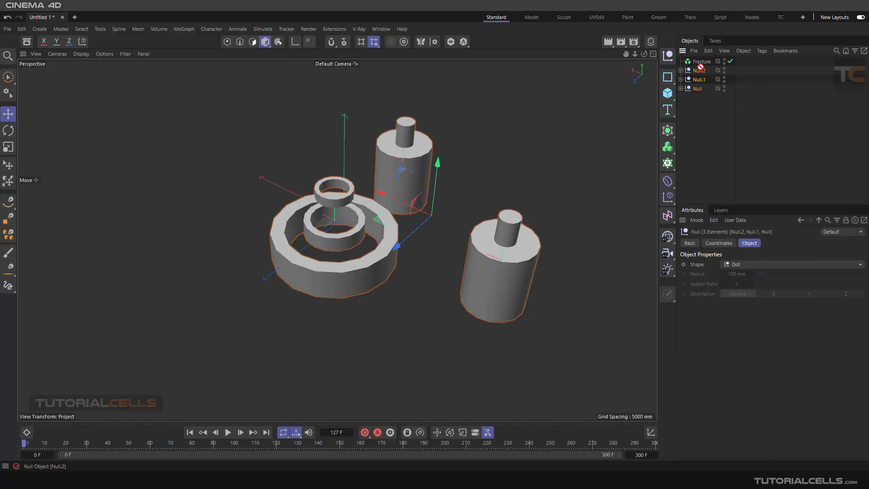
drag(700, 61, 701, 62)
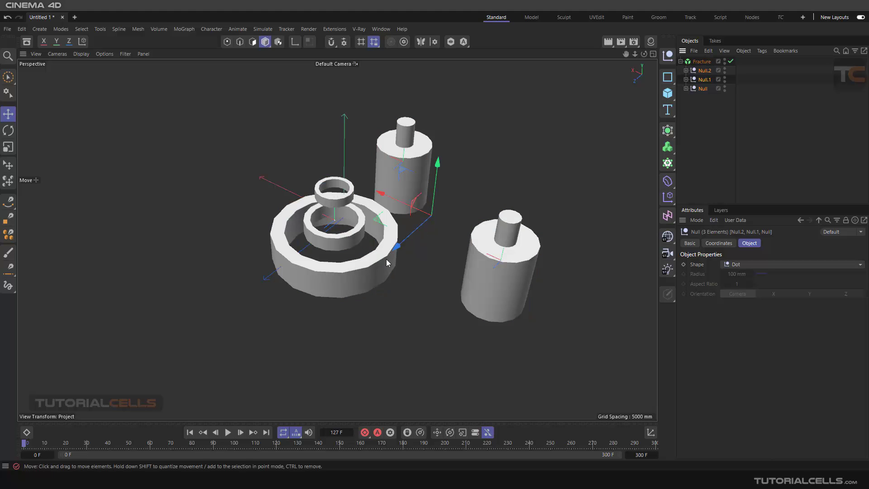
mouse_move(432, 273)
alt+mouse_down()
mouse_move(430, 257)
mouse_move(440, 263)
alt+mouse_up()
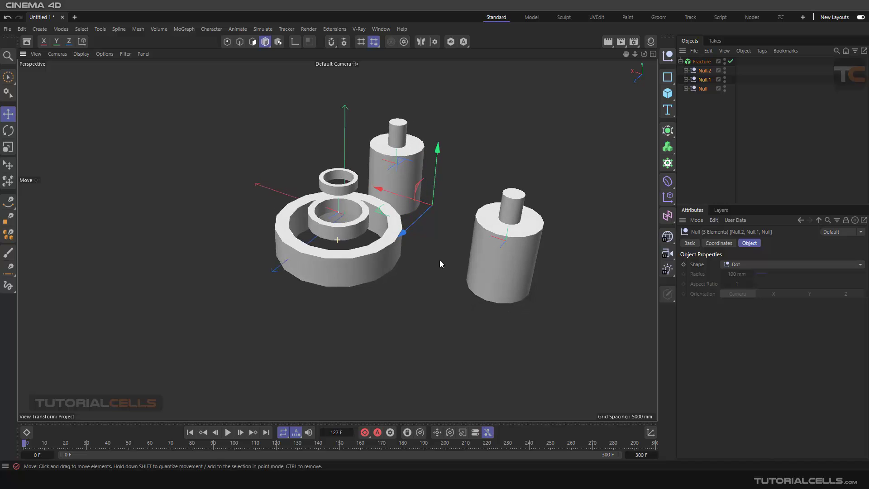
- Apply a Plain effector to the Fracture object, leaving its mode at Straight
click(700, 62)
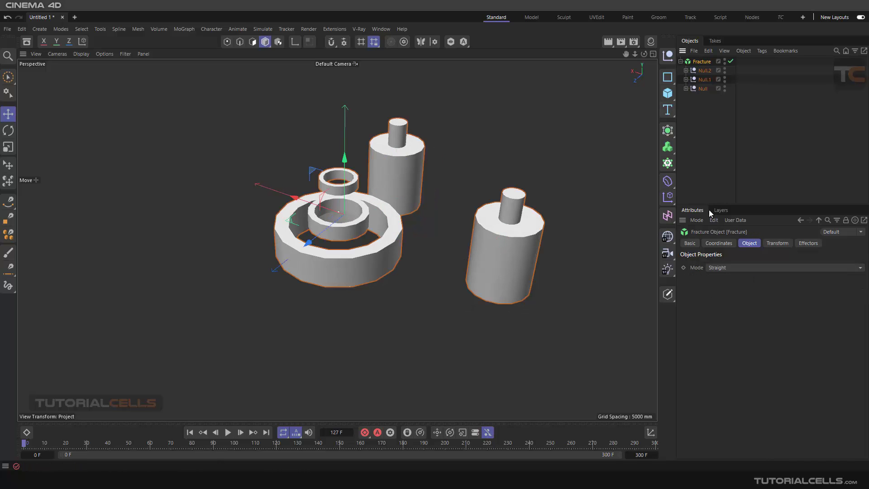
click(729, 267)
click(718, 355)
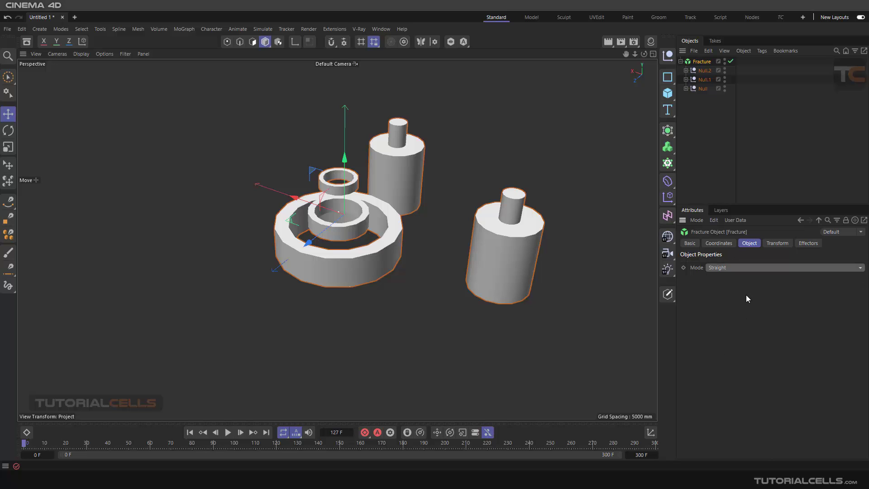
click(805, 245)
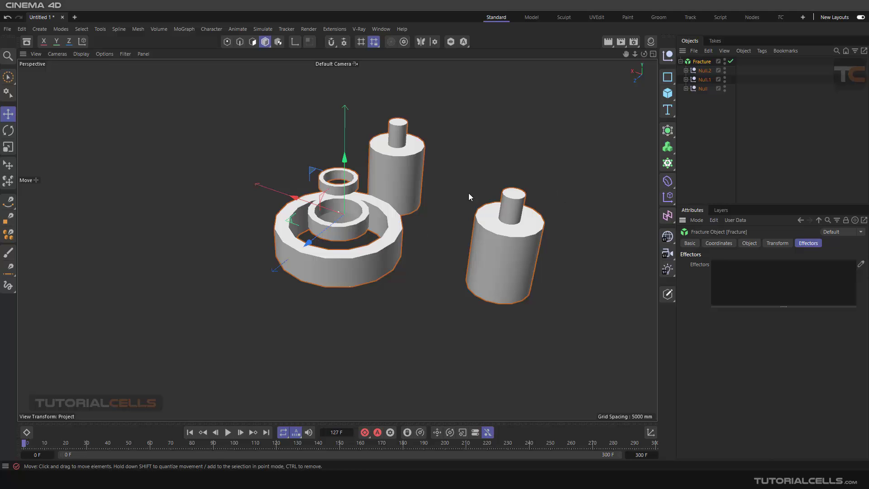
click(183, 29)
mouse_move(207, 46)
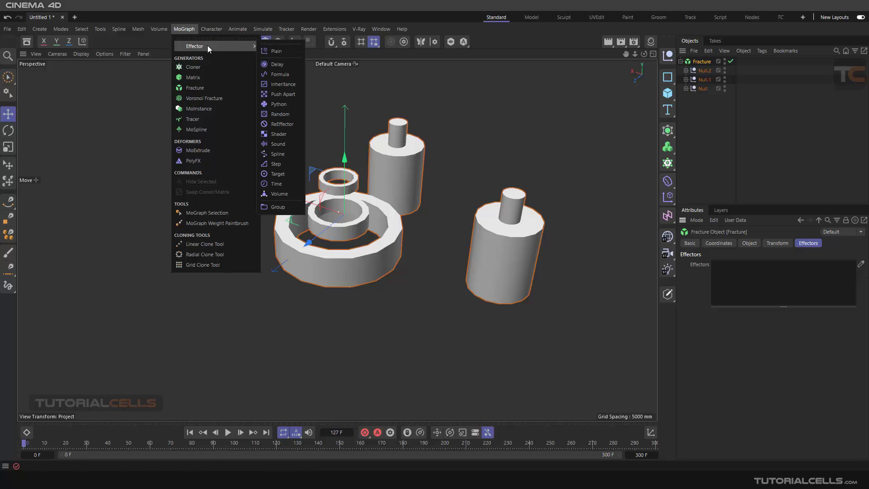
click(275, 52)
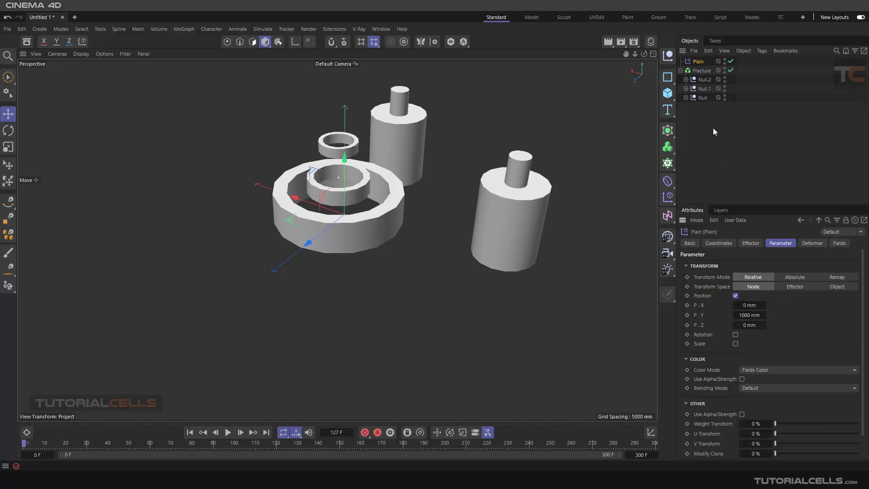
- Add a Linear Field to the Plain effector and move it along its X axis to the outer side of the tube group
click(840, 243)
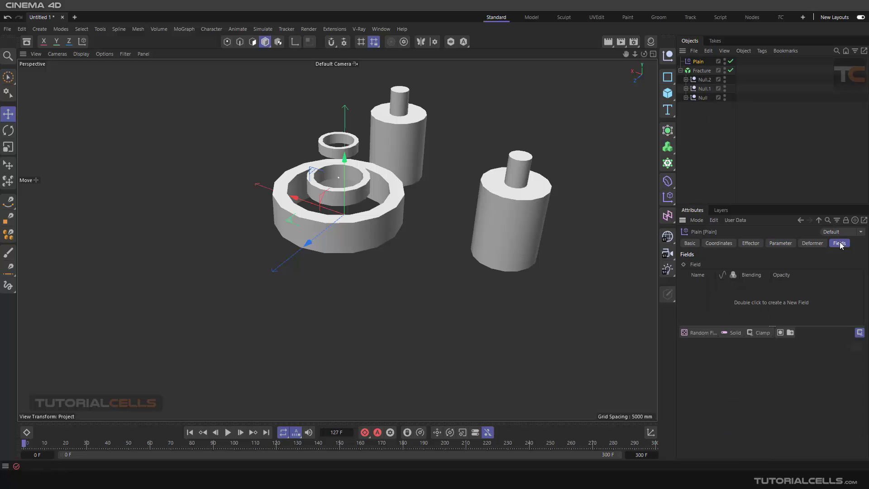
click(700, 334)
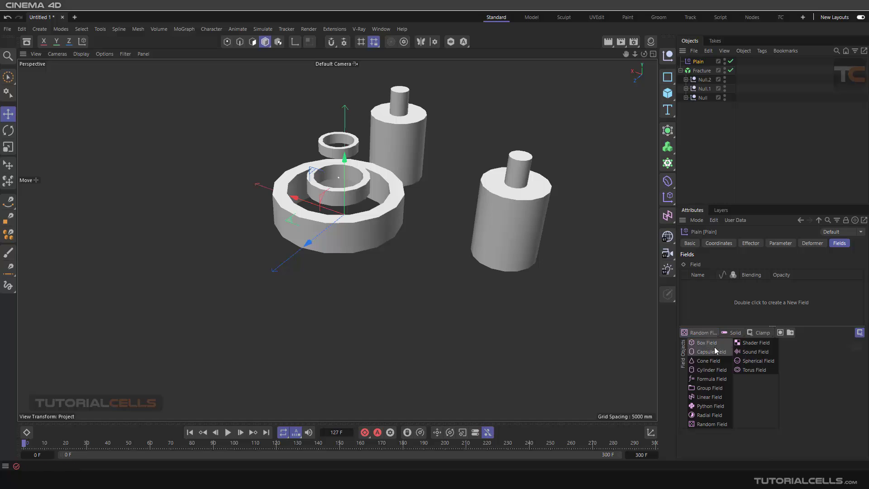
click(707, 397)
alt+drag(326, 258, 238, 129)
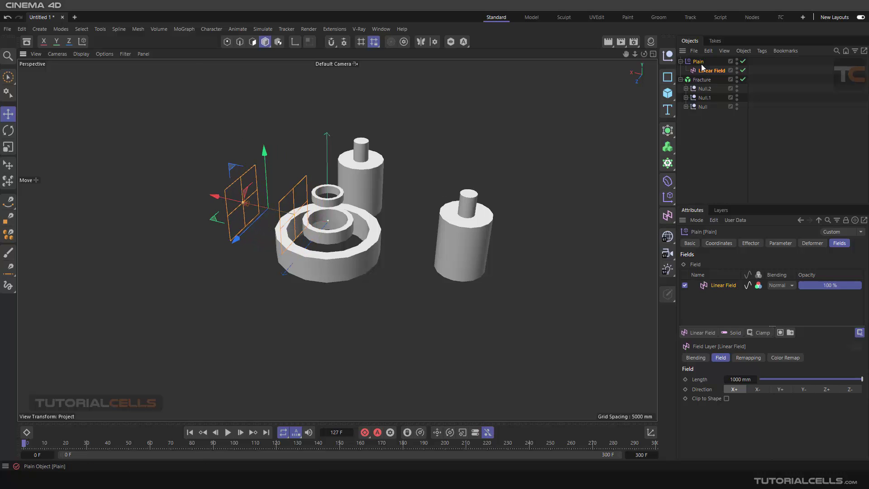
- Examine the Fracture object and each of its three child null groups
click(702, 79)
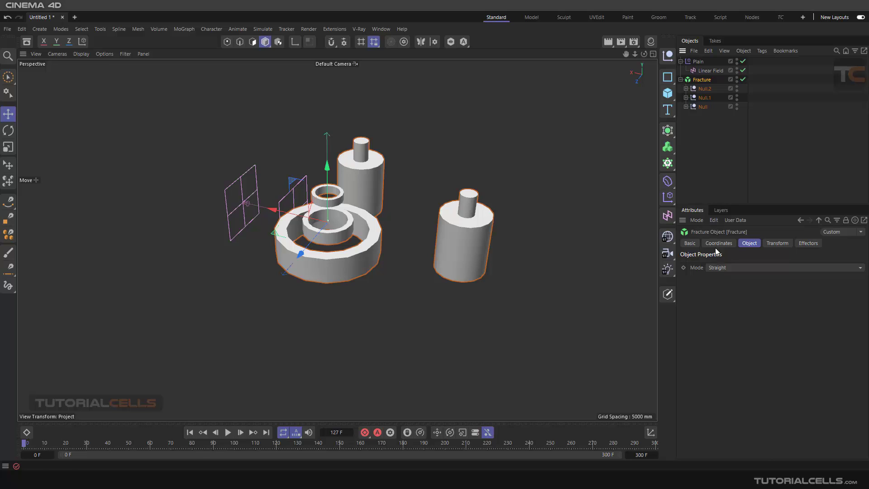
click(708, 88)
click(705, 98)
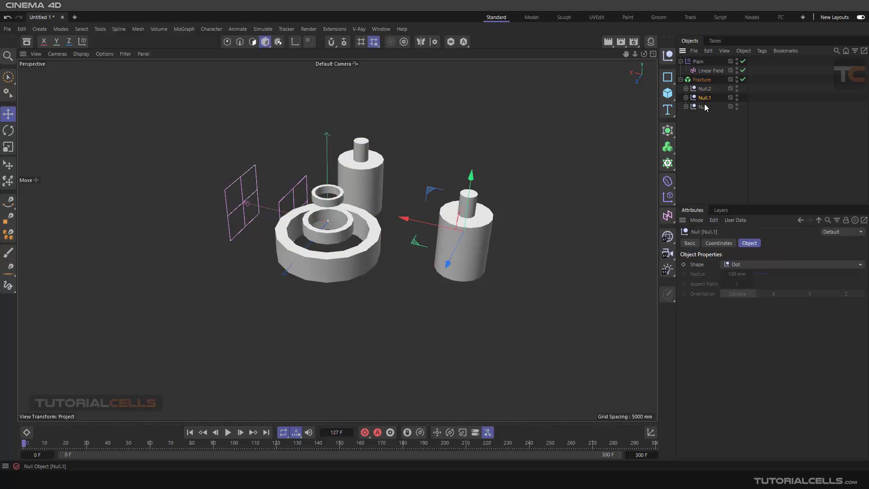
click(704, 108)
click(700, 98)
click(695, 91)
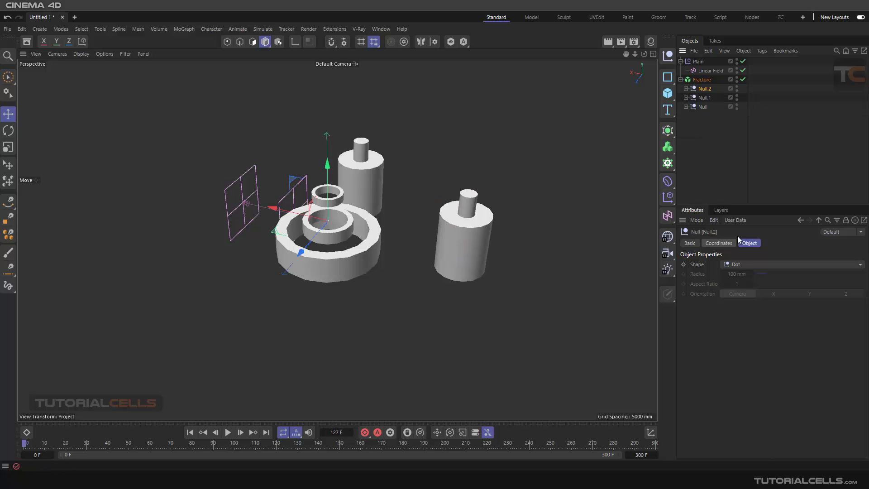
- Set the Fracture mode to Explode Segments and test it by moving the Linear Field along its X axis
click(704, 82)
click(740, 267)
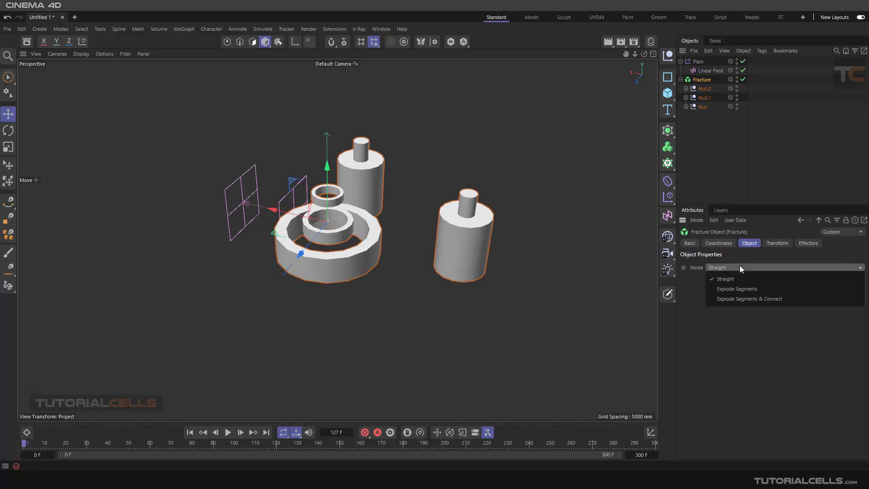
click(742, 289)
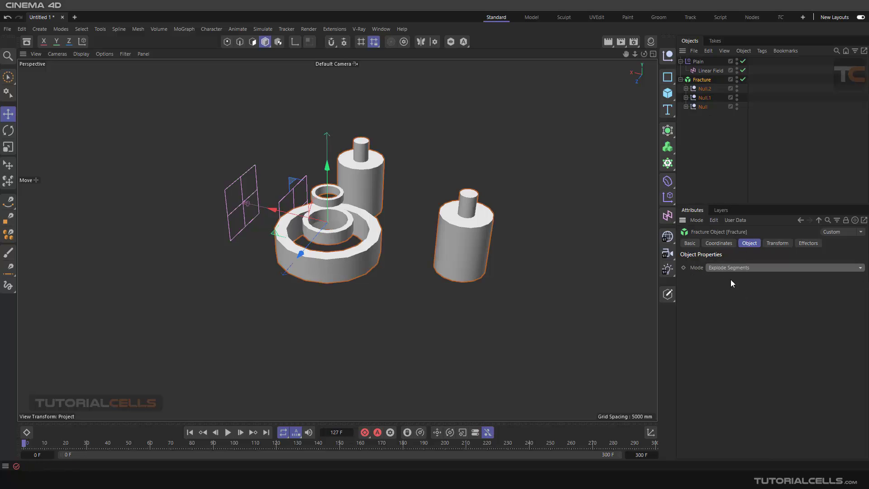
click(308, 178)
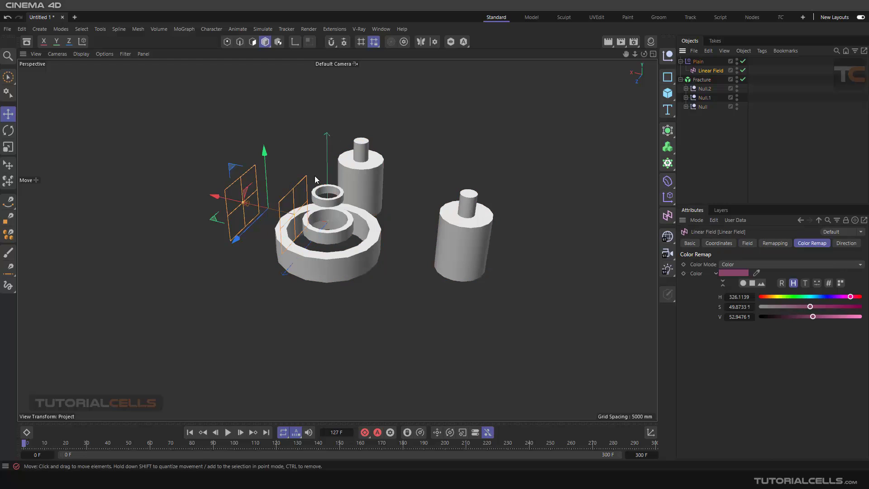
drag(228, 202, 235, 137)
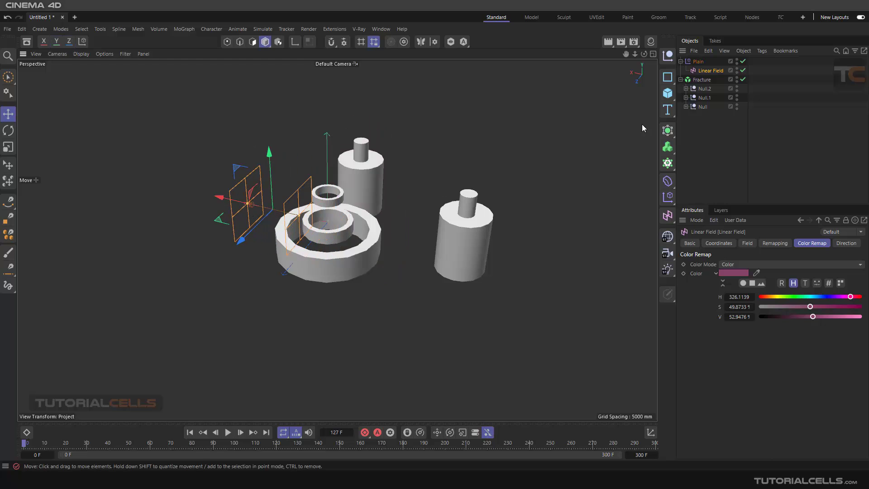
- Try the Explode Segments & Connect mode on the Fracture object and return the mode to Straight
click(701, 80)
click(736, 271)
click(730, 299)
click(717, 270)
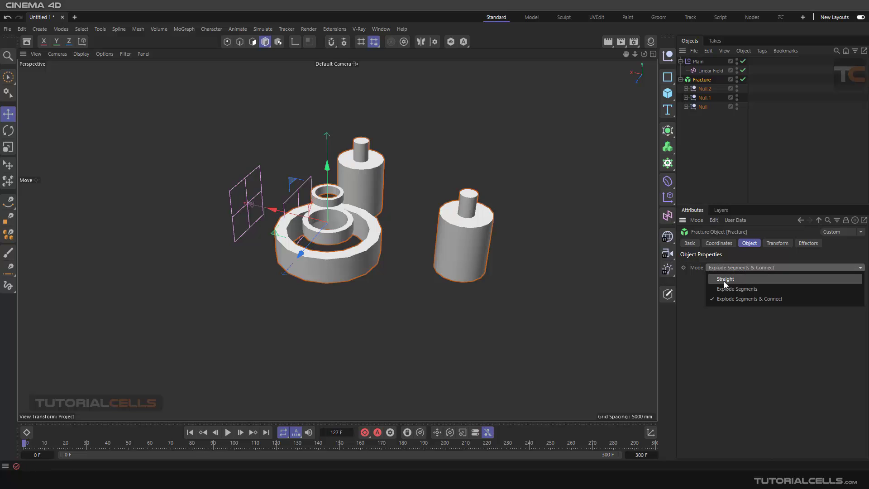
click(725, 280)
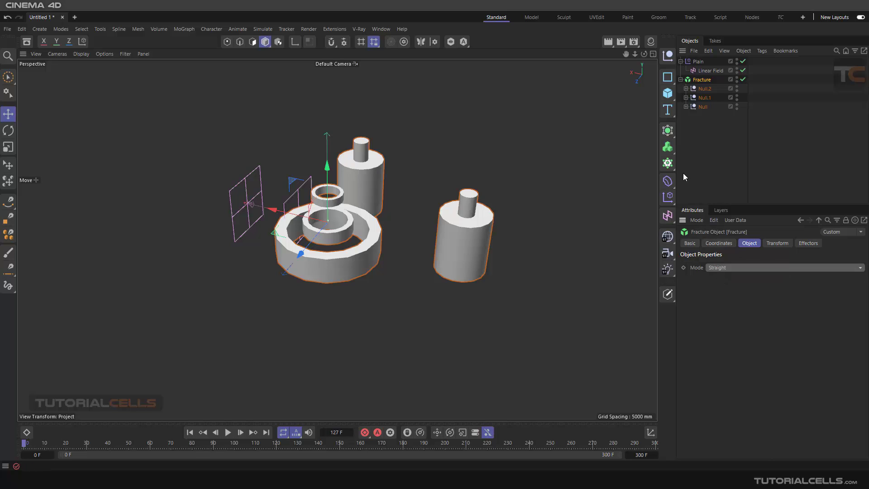
- Switch the Plain effector from Position to a uniform Scale of -1.32 and test it by moving the Linear Field along its X axis
click(696, 71)
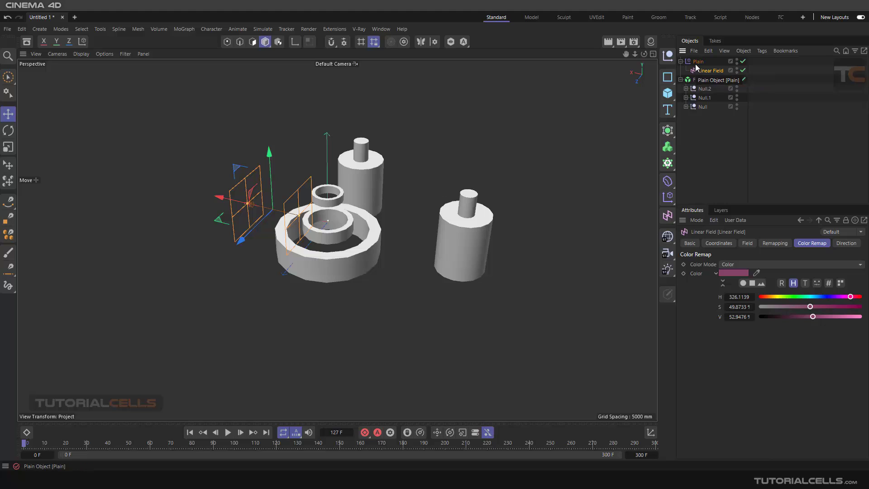
click(776, 244)
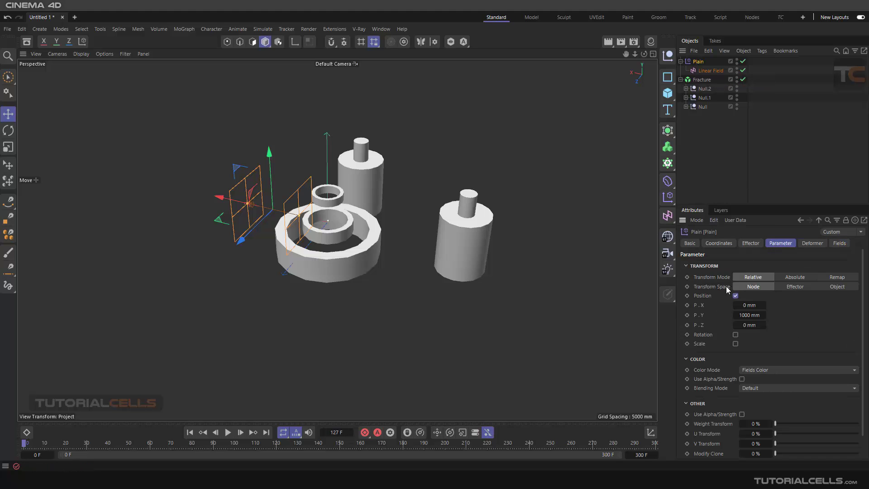
click(736, 296)
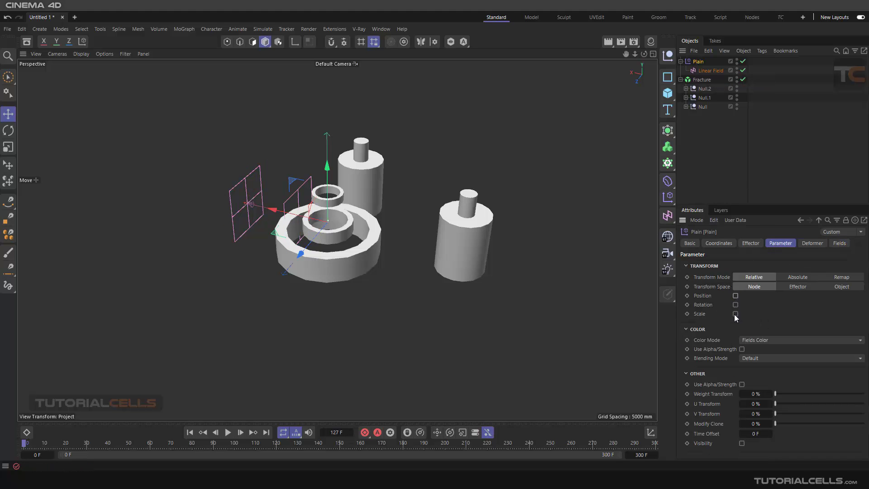
click(735, 314)
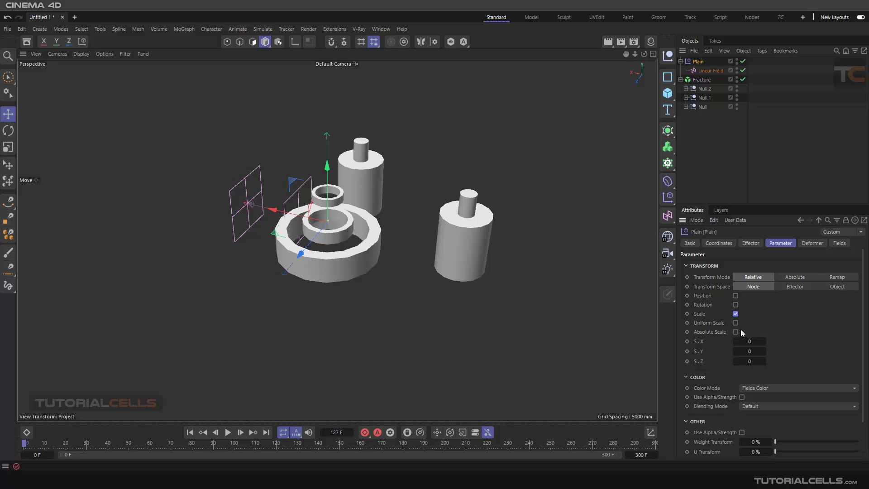
drag(747, 342, 724, 342)
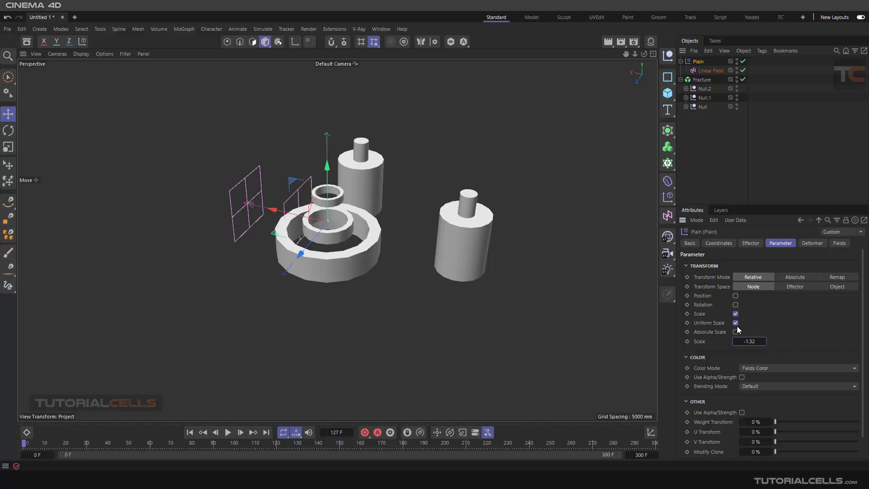
click(699, 71)
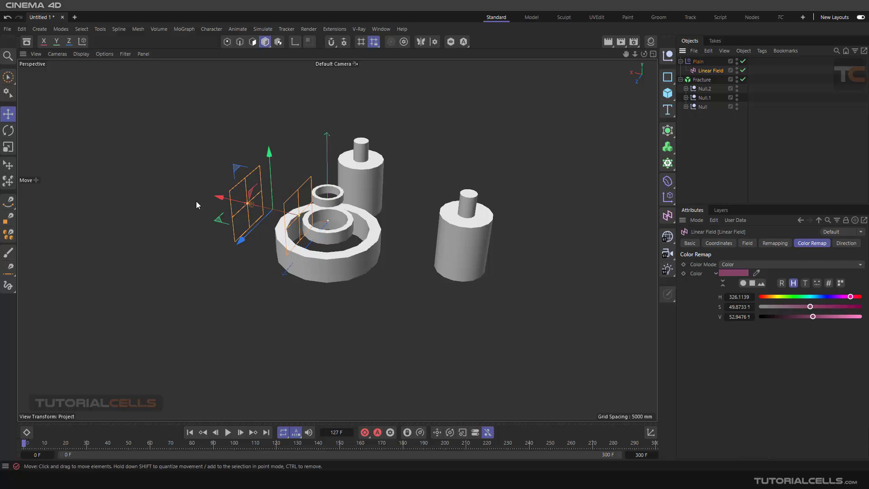
drag(217, 197, 201, 136)
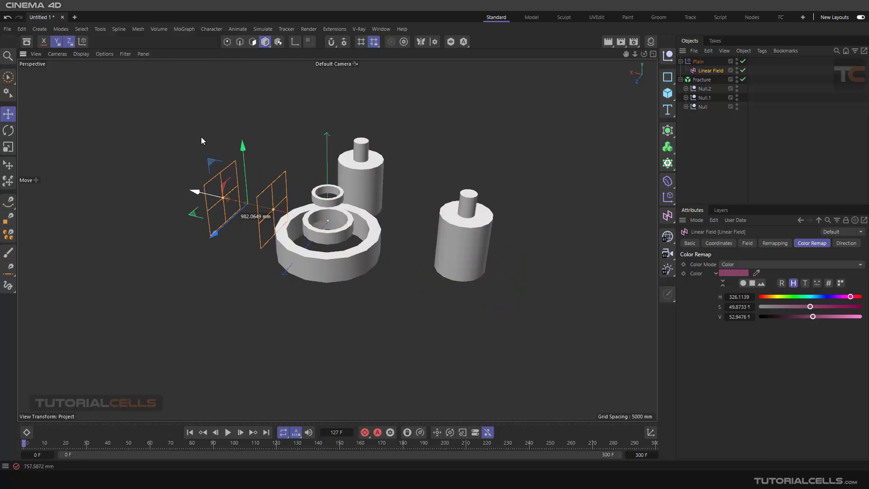
- Set the Plain effector's uniform scale to -1 and test it by moving the Linear Field along its X axis
click(698, 62)
double_click(749, 342)
key(BackSpace)
text(-1)
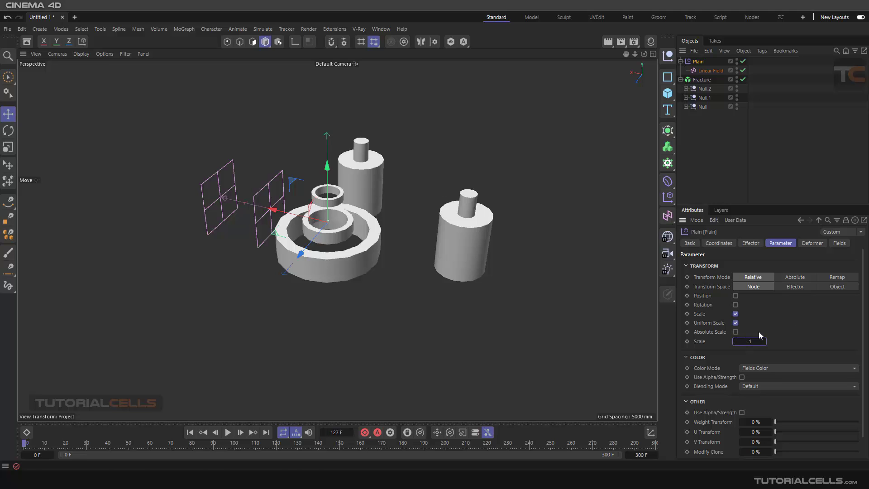
click(702, 73)
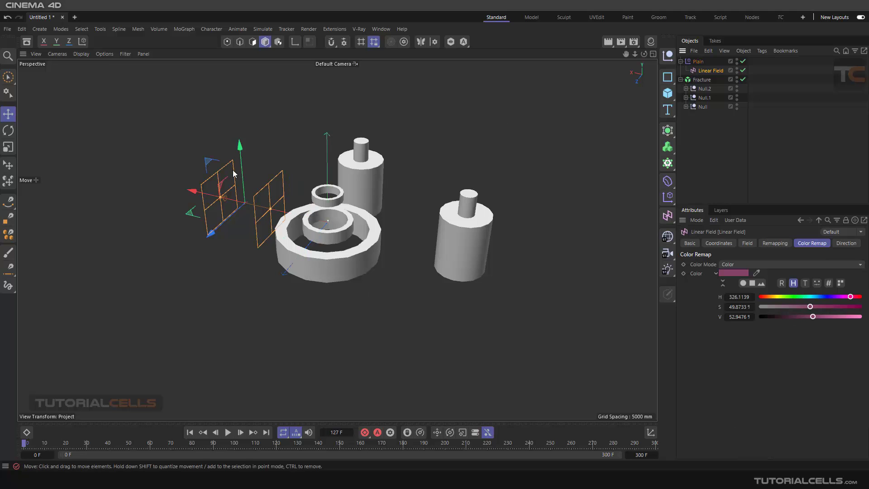
drag(196, 188, 195, 134)
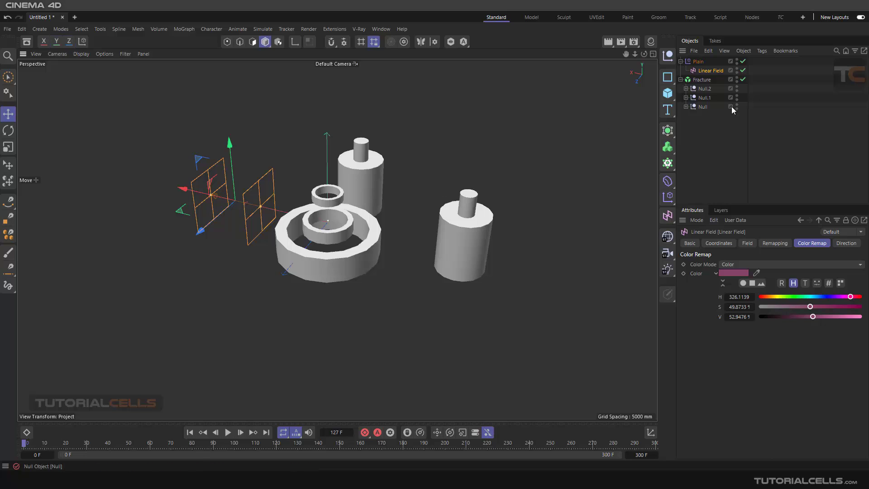
key(Delete)
click(698, 61)
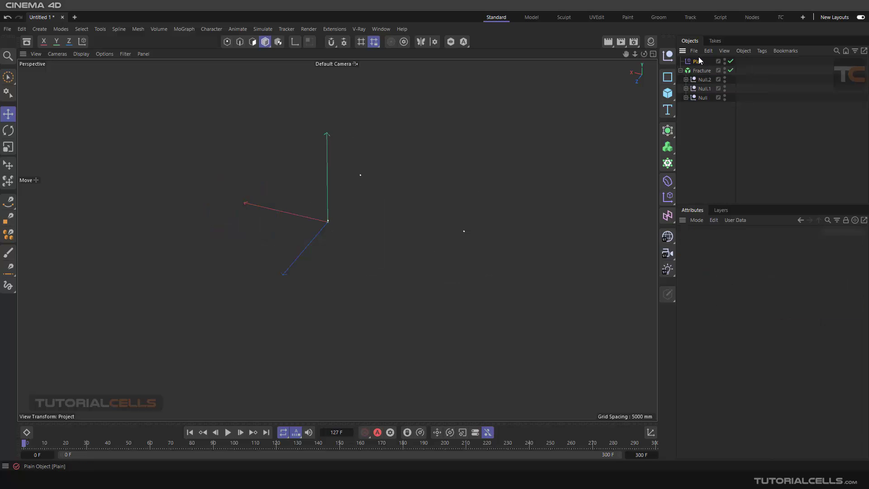
click(839, 245)
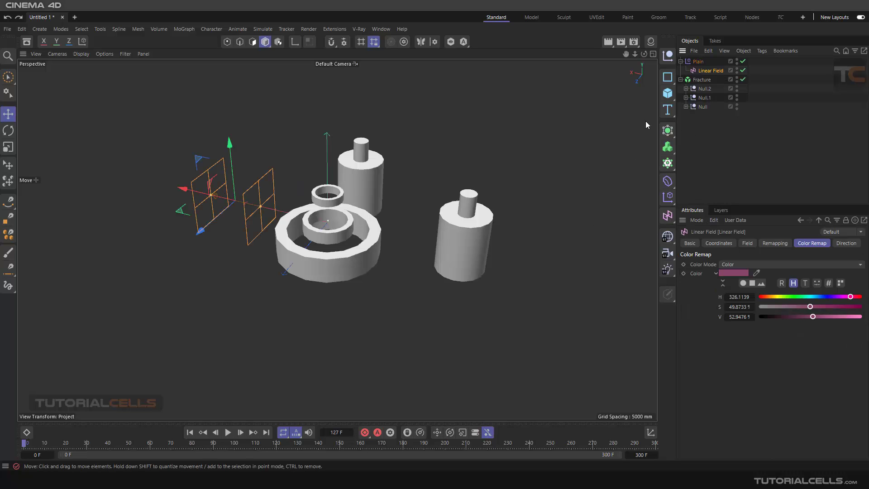
- Turn off Scale on the Plain effector and delete both the effector and its Linear Field
click(690, 62)
click(779, 244)
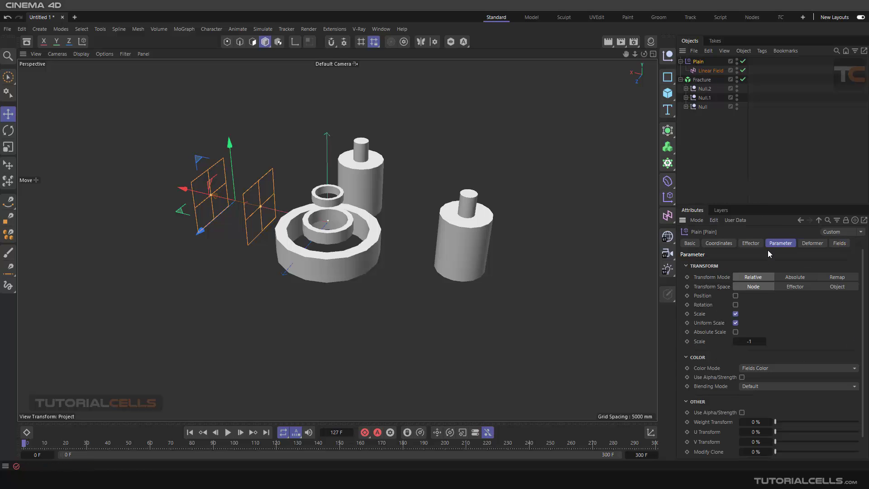
click(735, 313)
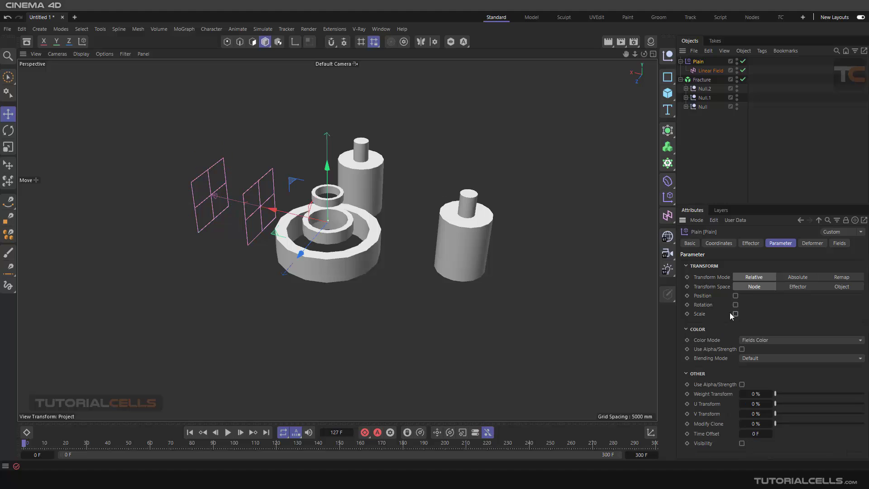
click(702, 71)
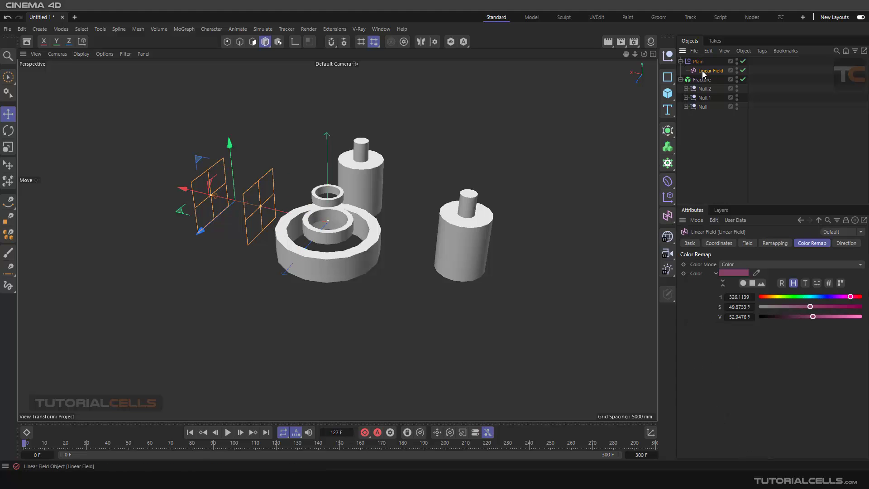
key(Delete)
click(703, 61)
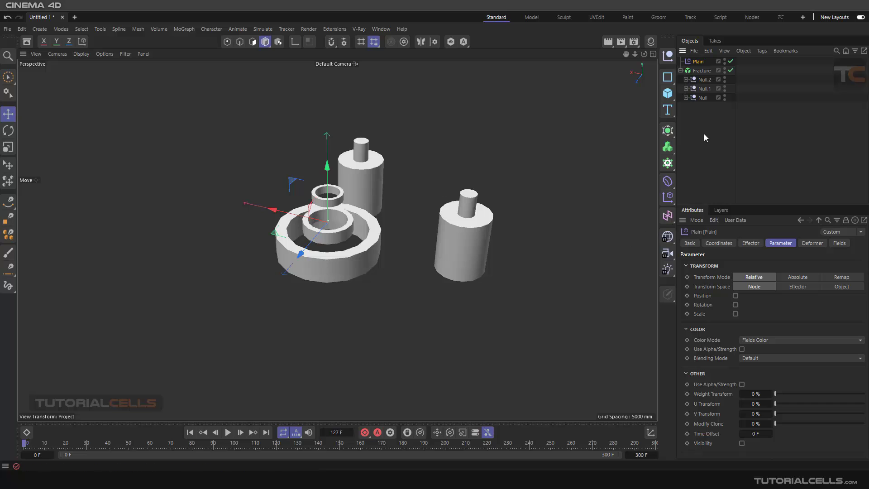
key(Delete)
- Add a Random effector to the Fracture object
click(702, 62)
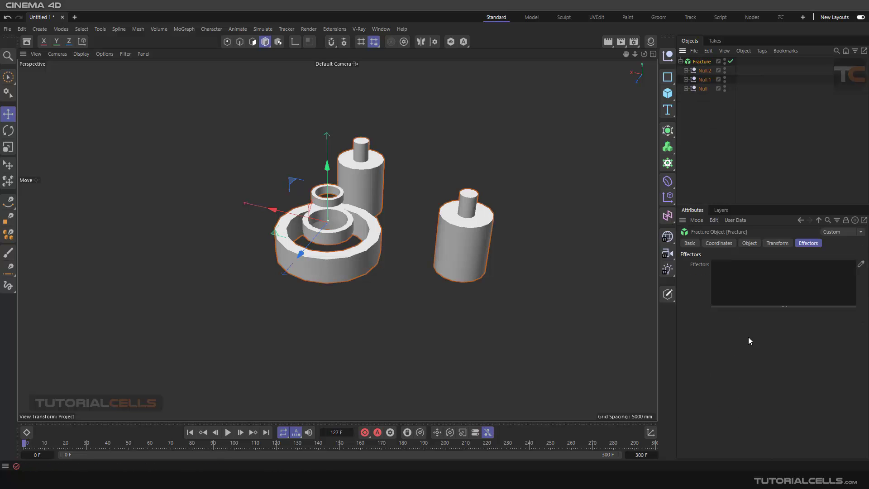
click(183, 29)
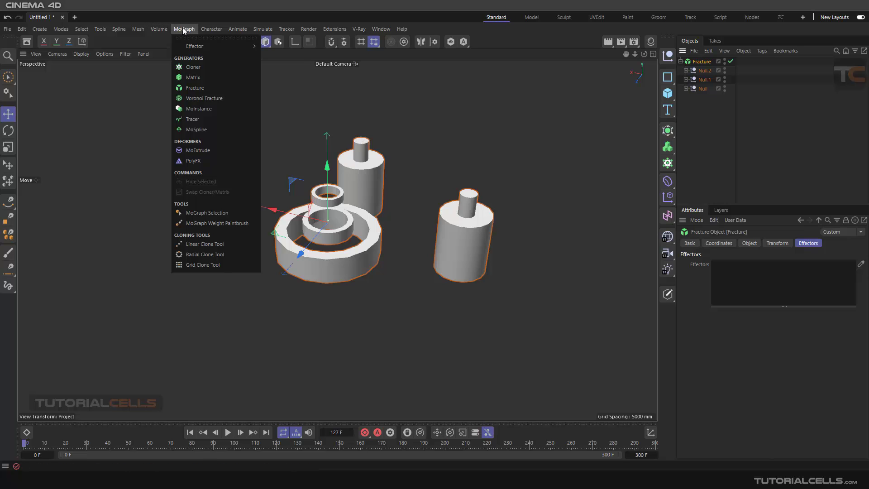
mouse_move(187, 46)
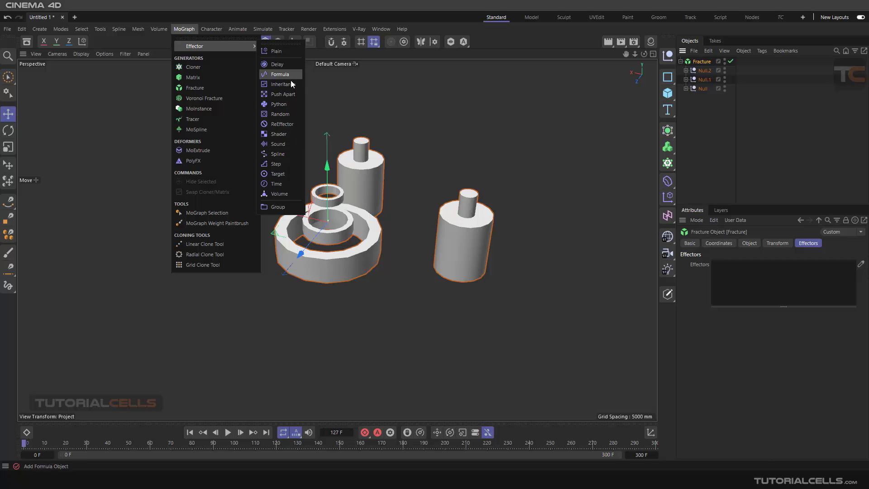
click(288, 113)
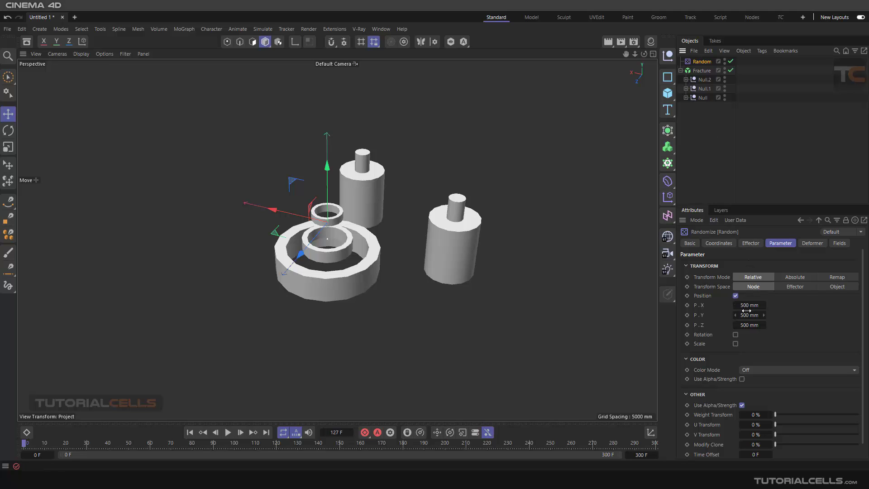
- Compare the objects with the Random effector disabled and enabled, and view the effector's field settings
click(731, 61)
click(730, 62)
click(731, 62)
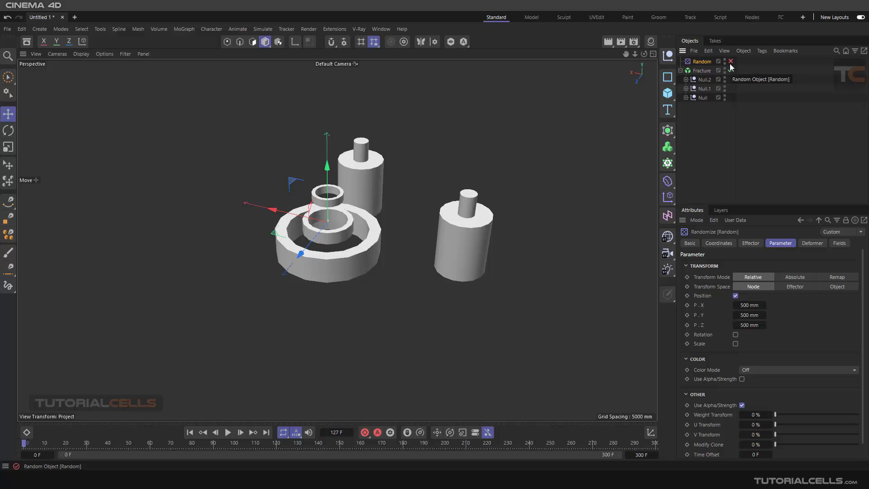
click(731, 62)
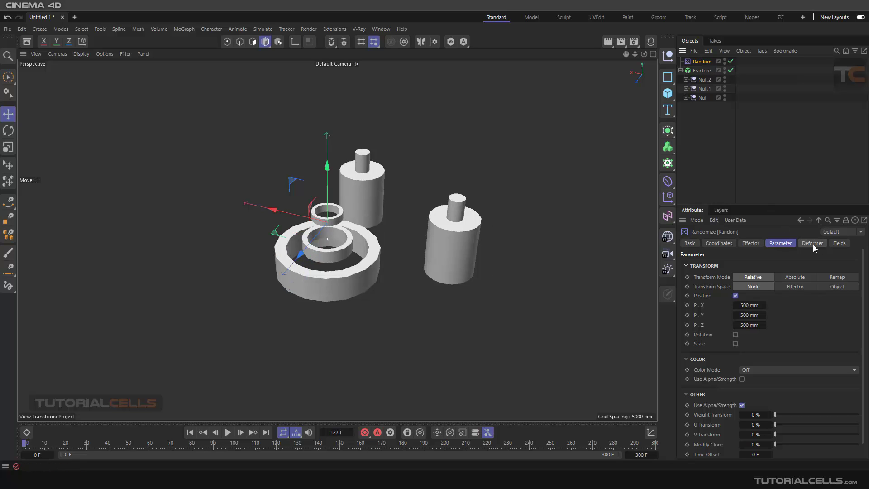
click(838, 244)
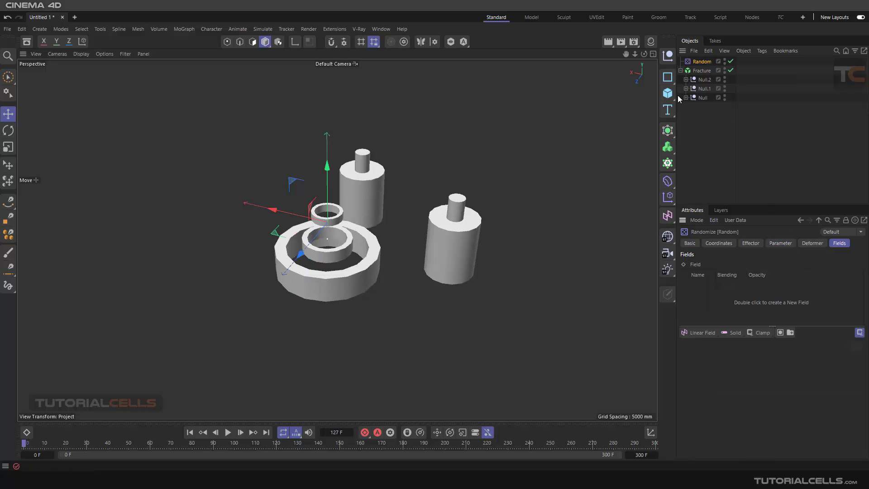
- Set the Fracture object's mode to Explode Segments
click(696, 72)
click(712, 269)
click(720, 286)
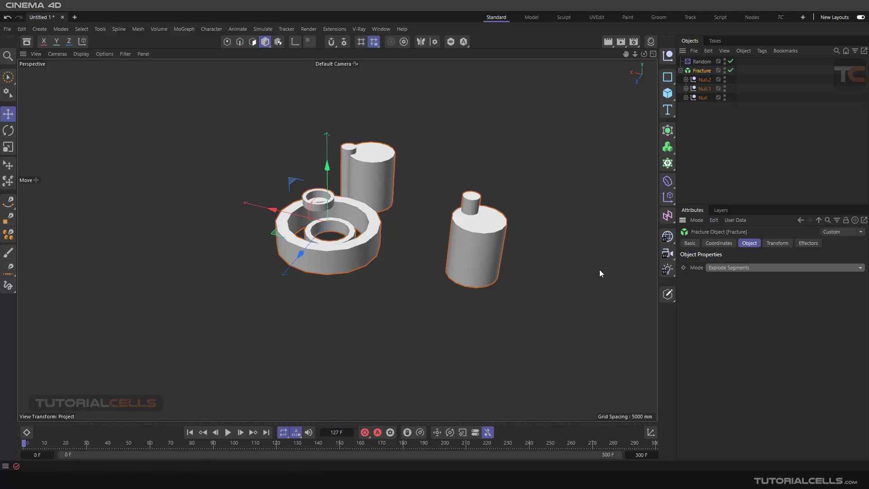
- Examine each of the three tubes inside the Null.2 group
click(686, 81)
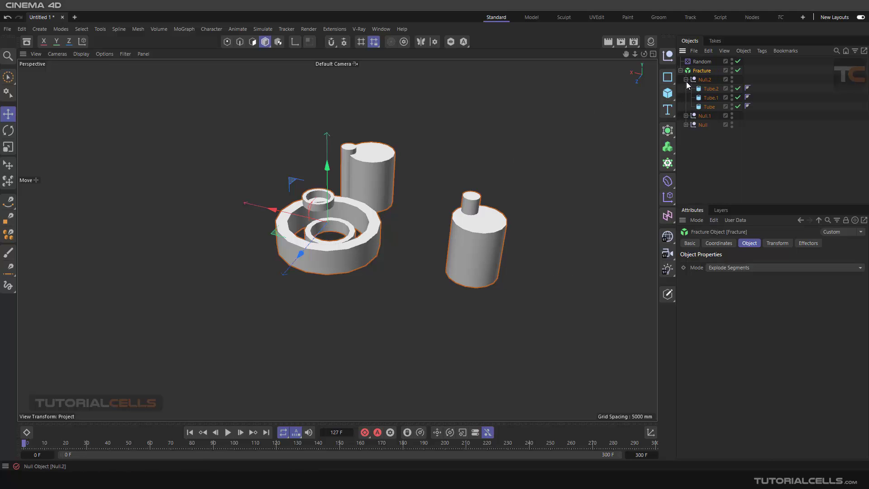
click(710, 89)
click(709, 97)
click(710, 108)
- Compare the Fracture object's Straight, Explode Segments and Explode Segments & Connect modes, returning it to Straight at the end
click(702, 70)
click(743, 268)
click(740, 276)
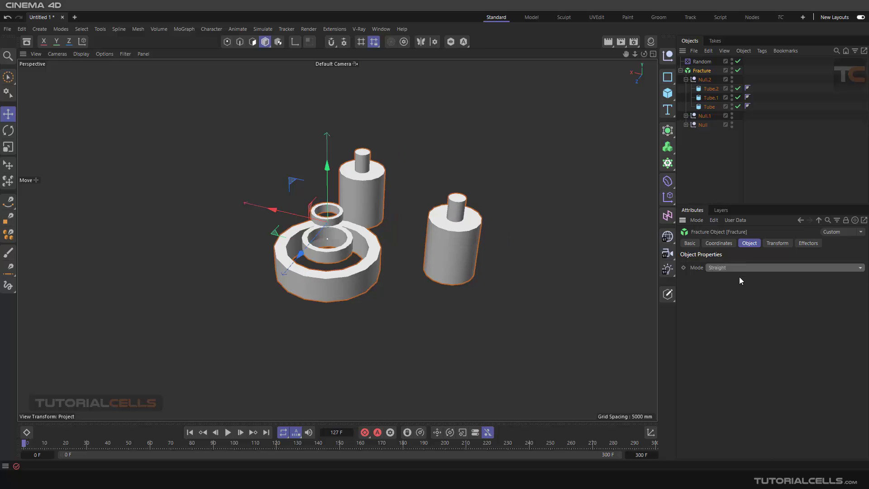
click(732, 267)
click(731, 289)
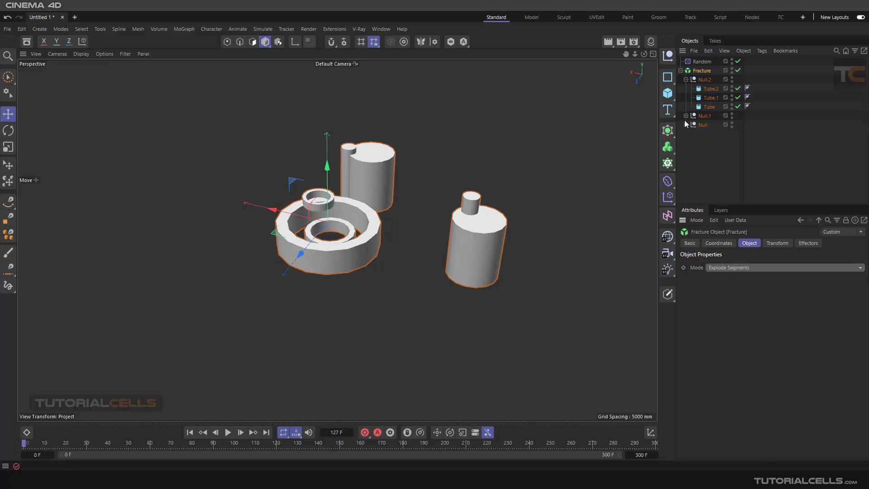
click(714, 267)
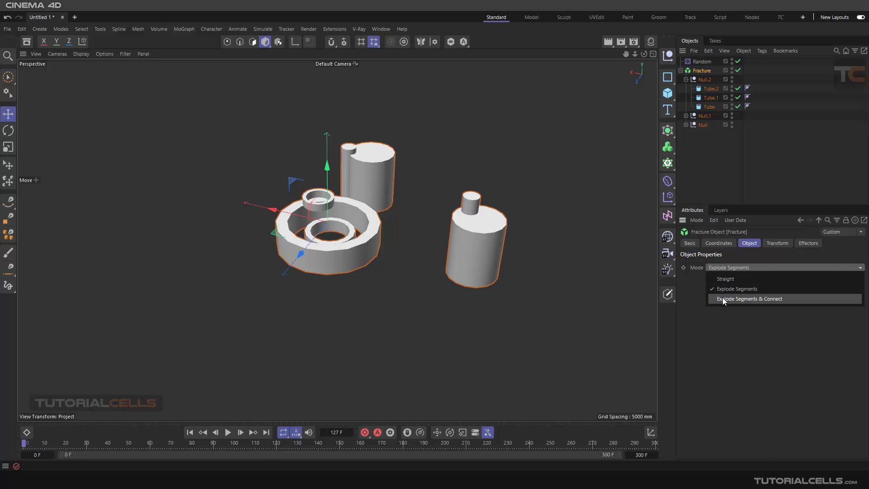
click(723, 300)
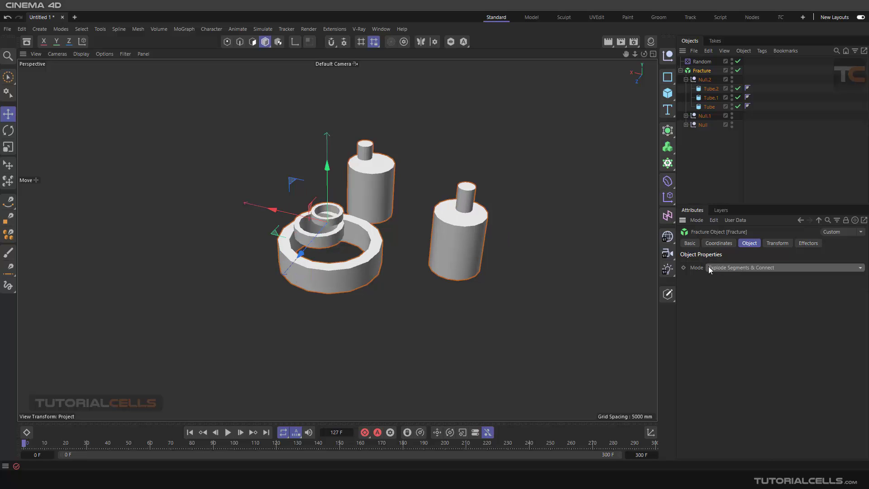
click(721, 268)
click(722, 280)
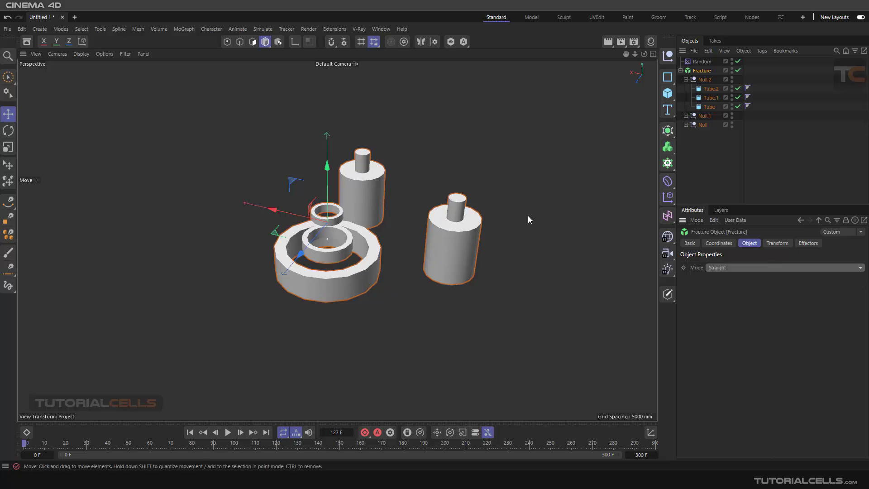
- Delete all objects from the scene and add two cubes side by side
drag(698, 151, 682, 51)
key(Delete)
alt+drag(317, 217, 335, 238)
click(667, 93)
- Enable Separate Surfaces on both cubes and make them editable
drag(697, 70, 686, 61)
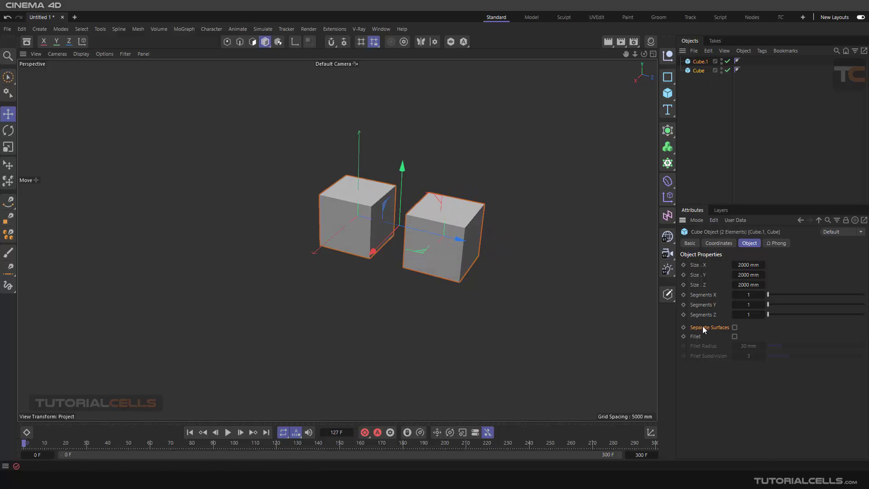
click(735, 328)
click(672, 295)
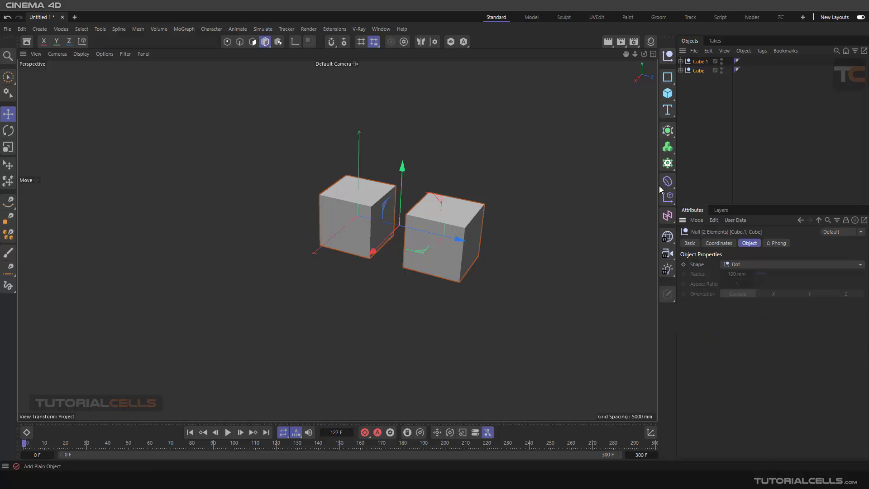
- Examine the separate face objects inside both cube groups, collapse the groups again and clear the selection
click(682, 71)
click(680, 62)
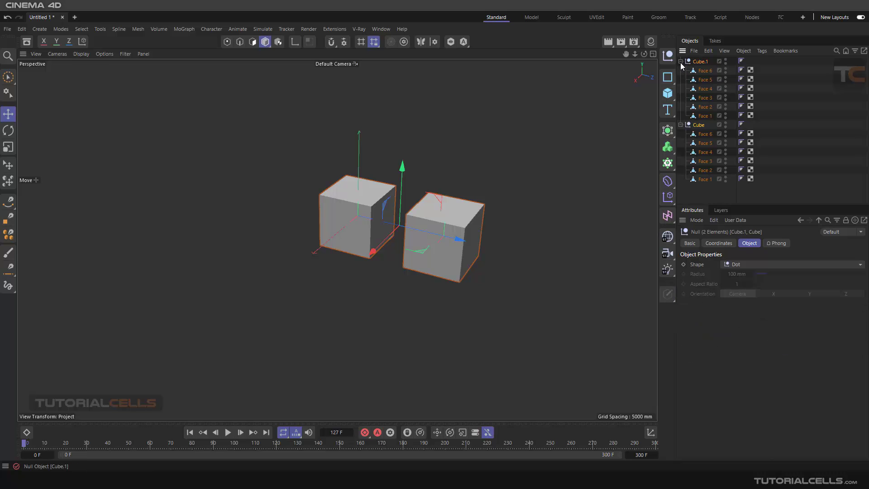
click(681, 62)
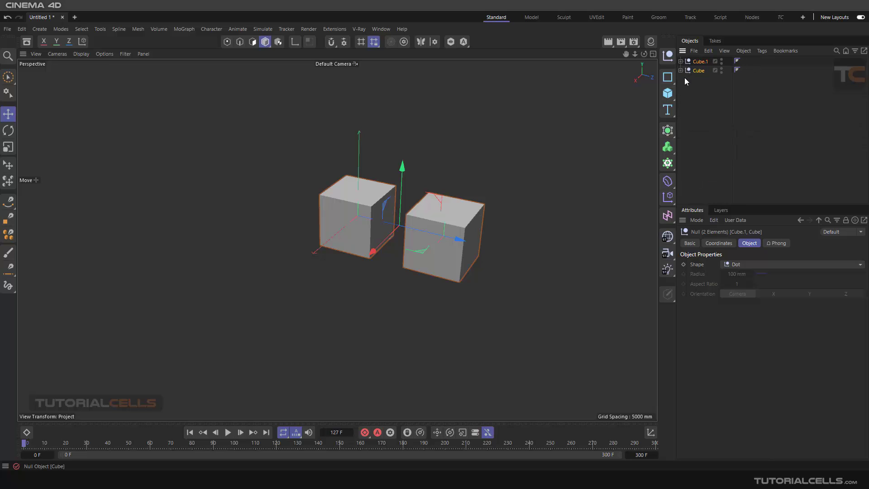
click(690, 85)
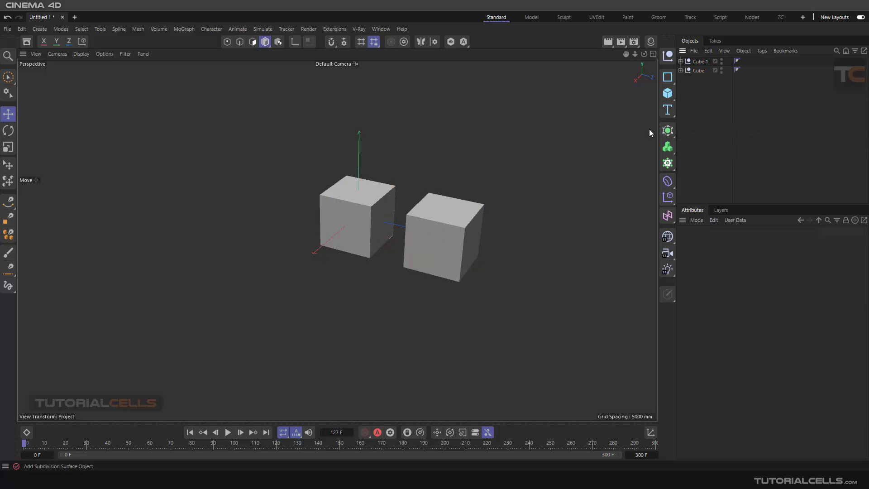
- Add a MoGraph Fracture object and look through the face objects inside both cube groups
click(186, 28)
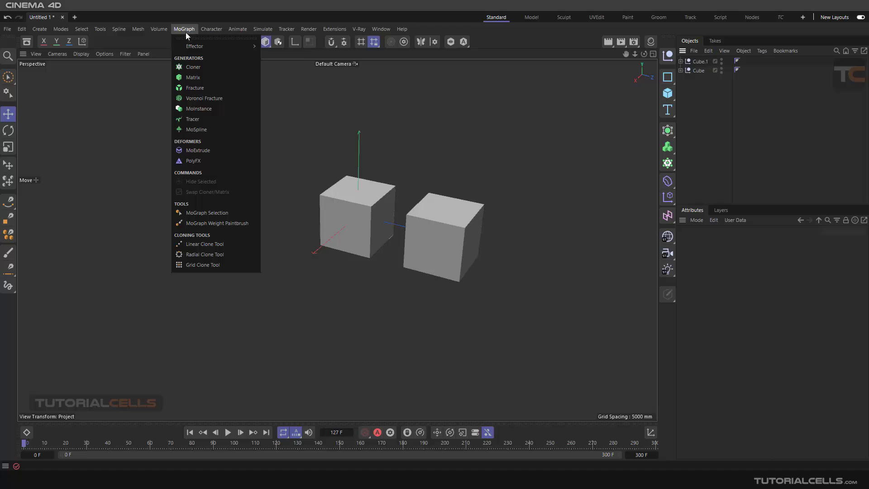
click(196, 89)
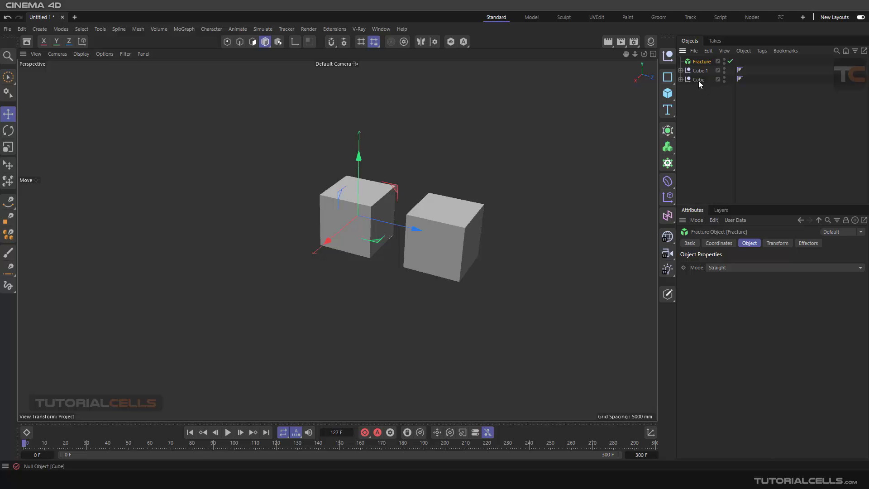
click(680, 80)
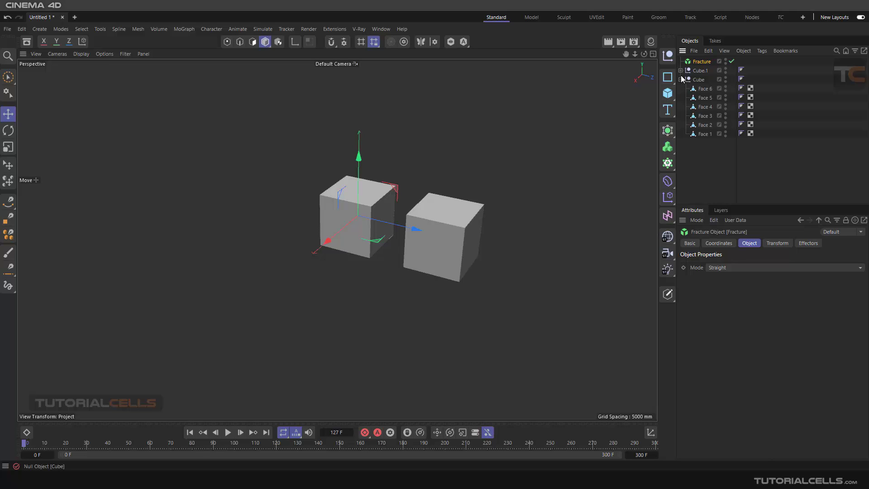
click(681, 70)
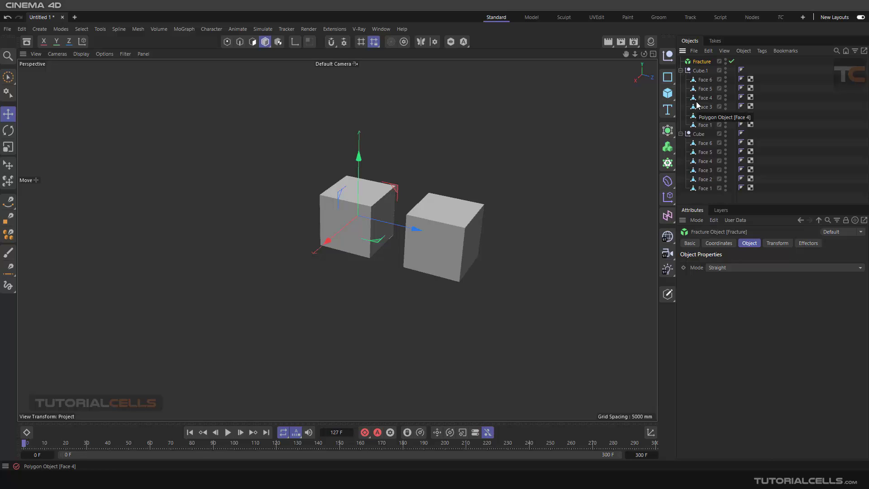
click(680, 133)
click(681, 70)
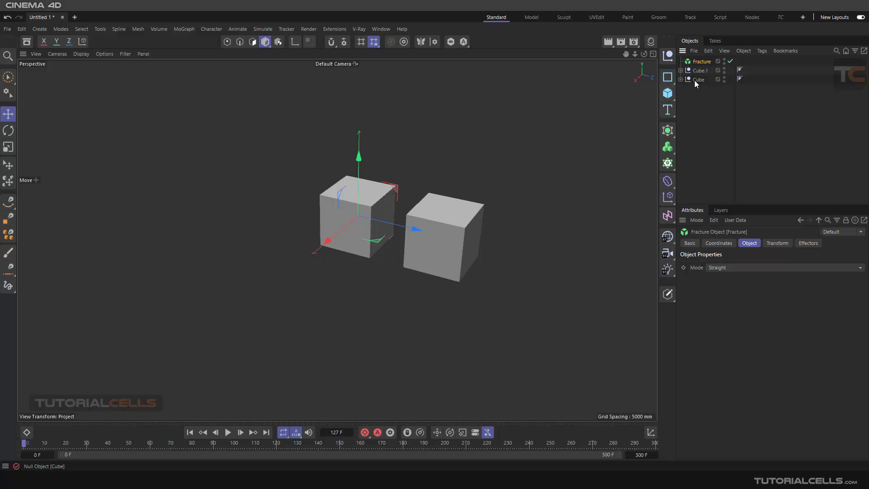
- Compare selecting the Cube group alone with selecting it together with its face children, leaving nothing selected
middle_click(695, 82)
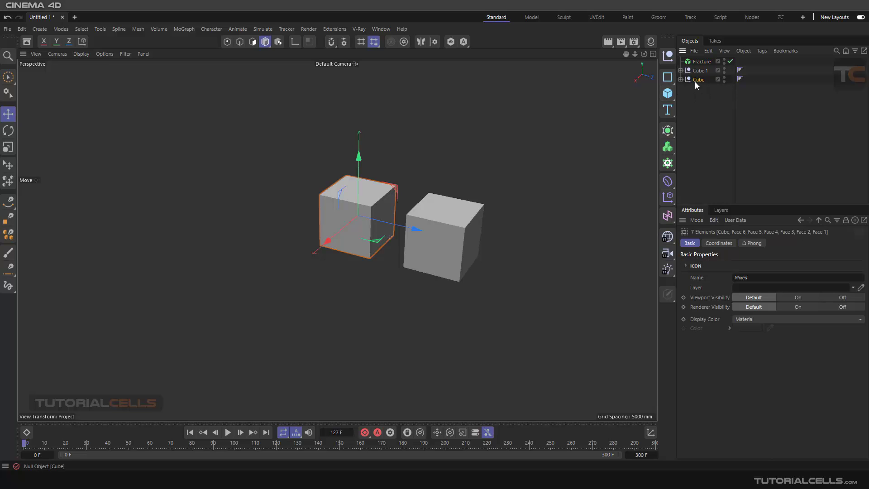
shift+middle_click(698, 75)
key(ctrl+shift+a)
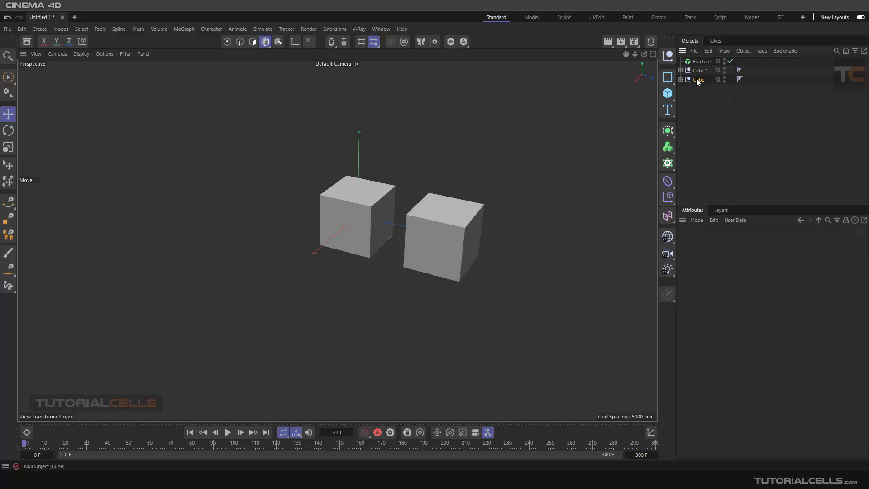
click(698, 80)
click(681, 79)
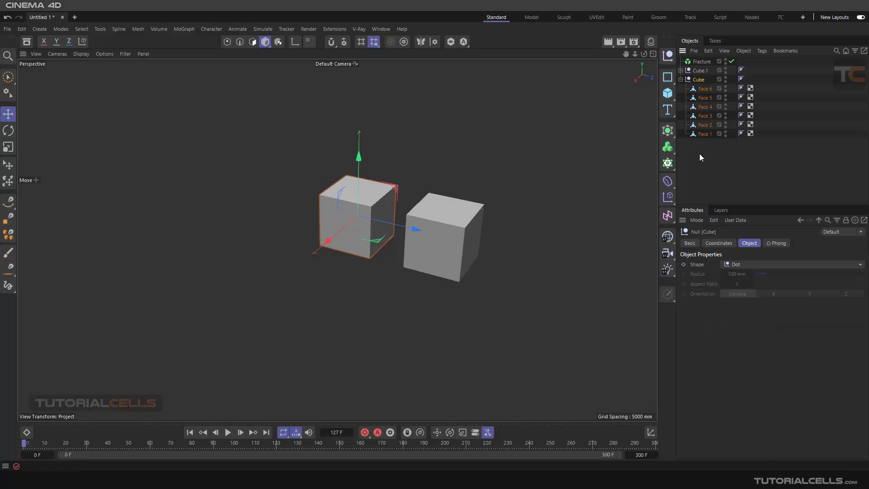
click(699, 154)
- Merge both cube groups and all their face children into a single polygon object with Connect Objects + Delete
middle_click(700, 80)
click(680, 79)
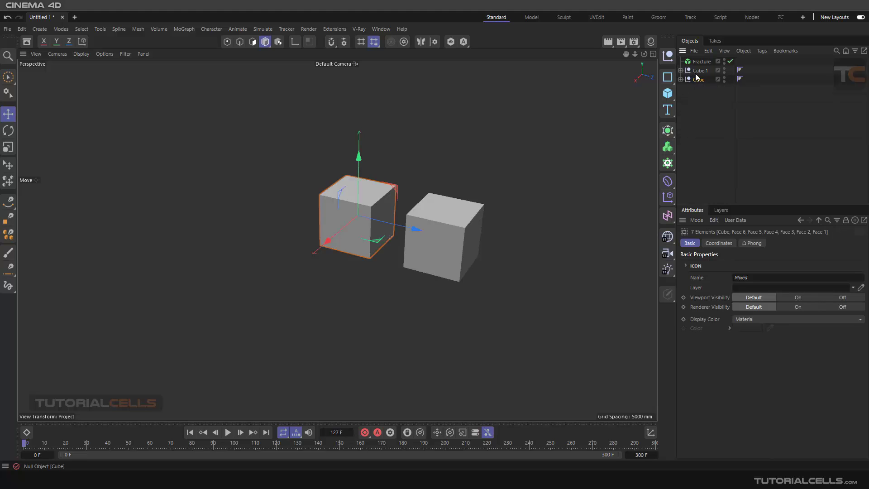
shift+middle_click(699, 71)
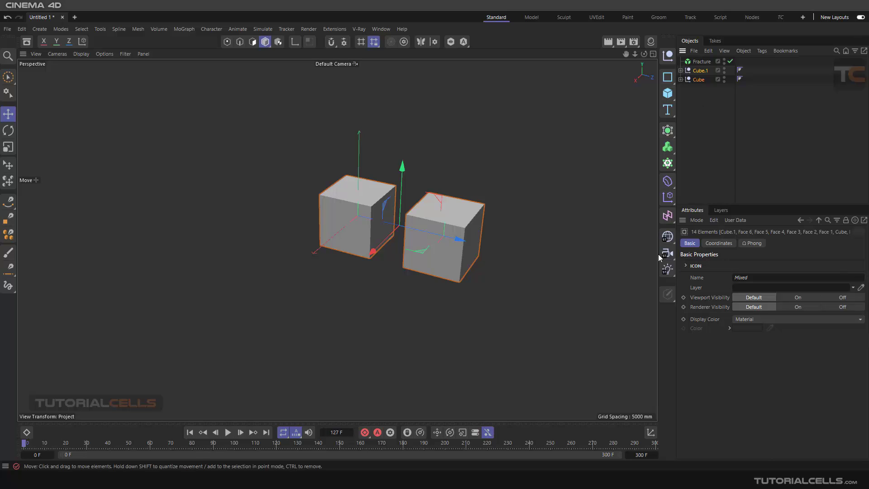
right_click(697, 81)
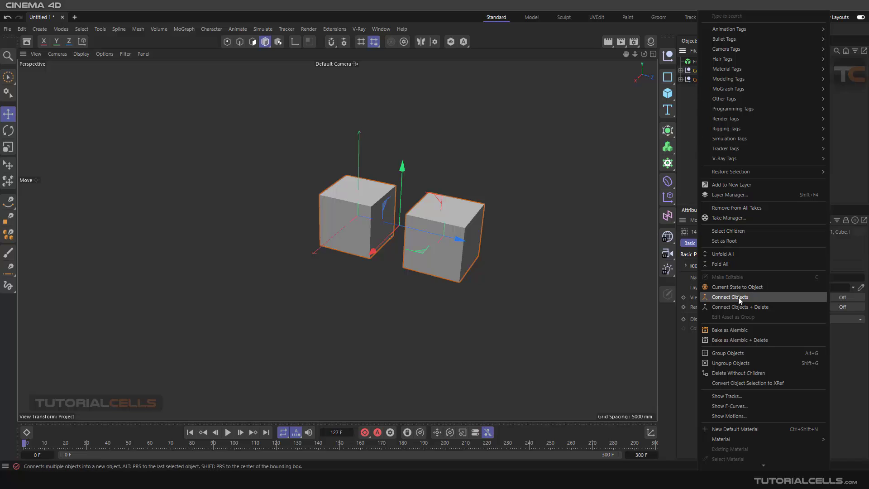
key(Escape)
right_click(701, 80)
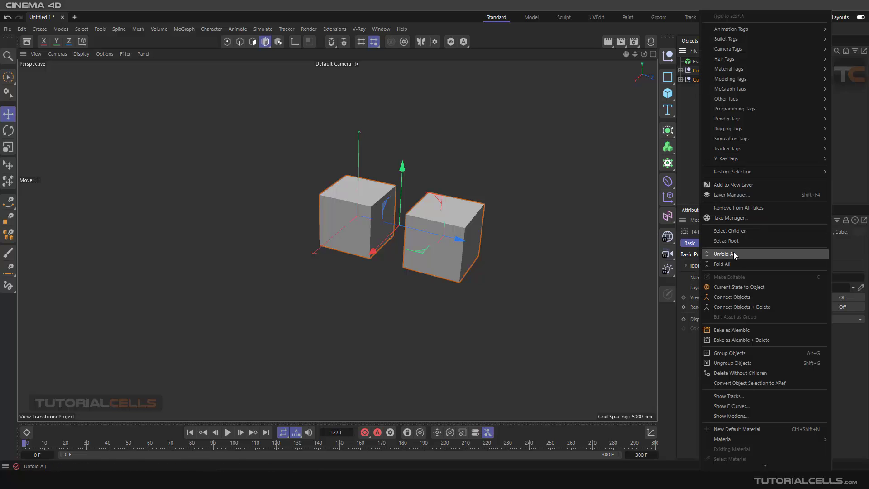
click(731, 307)
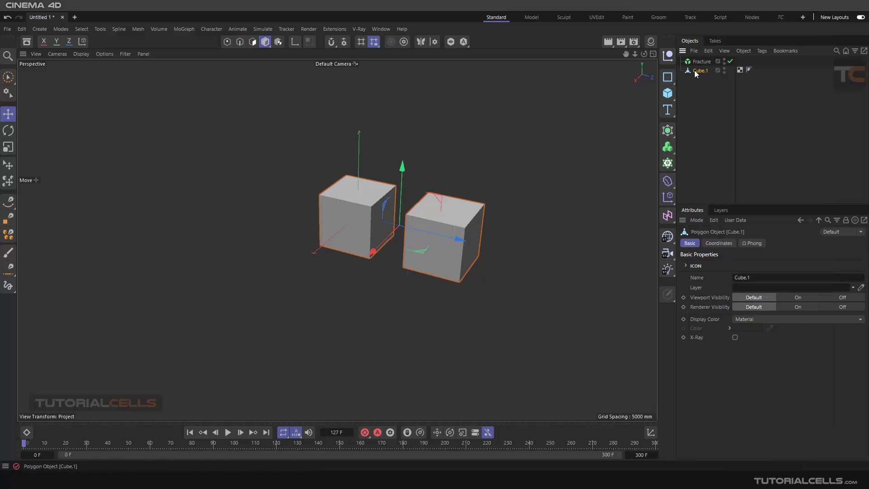
- Pull a front face out of the merged object in polygon mode, undo the move and return to model mode
click(252, 42)
click(417, 238)
drag(407, 276, 390, 290)
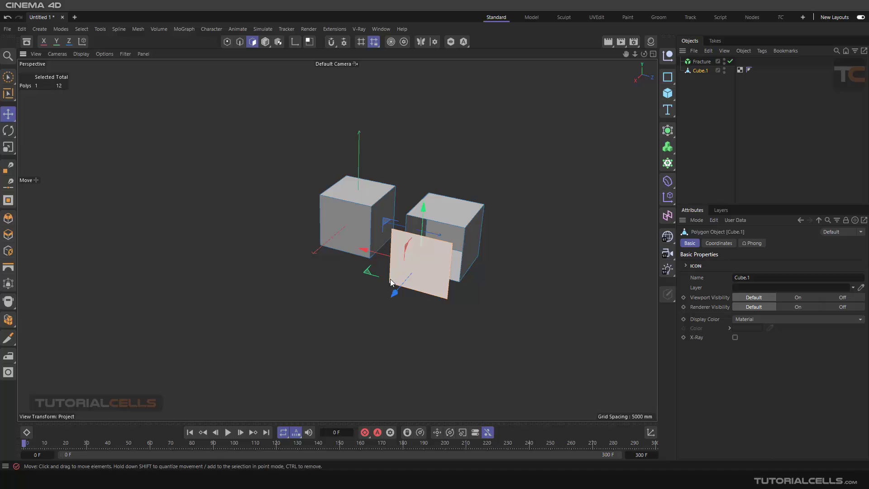
key(ctrl+z)
click(708, 91)
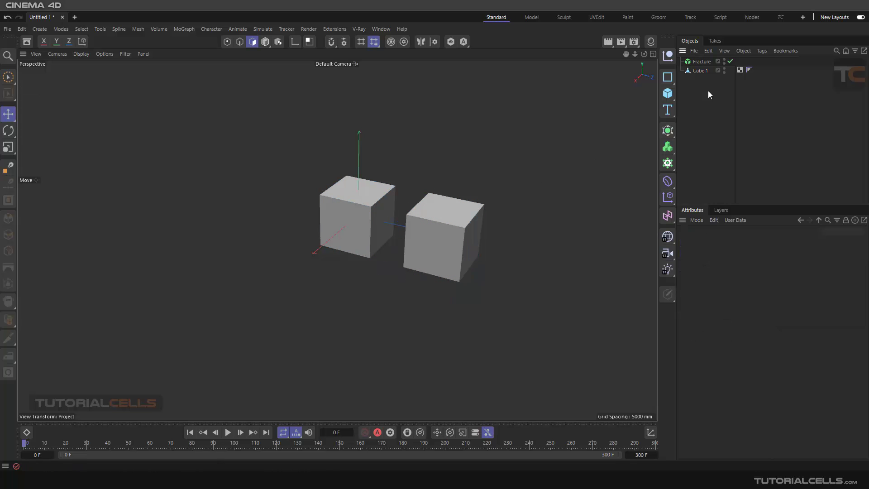
click(696, 71)
click(265, 42)
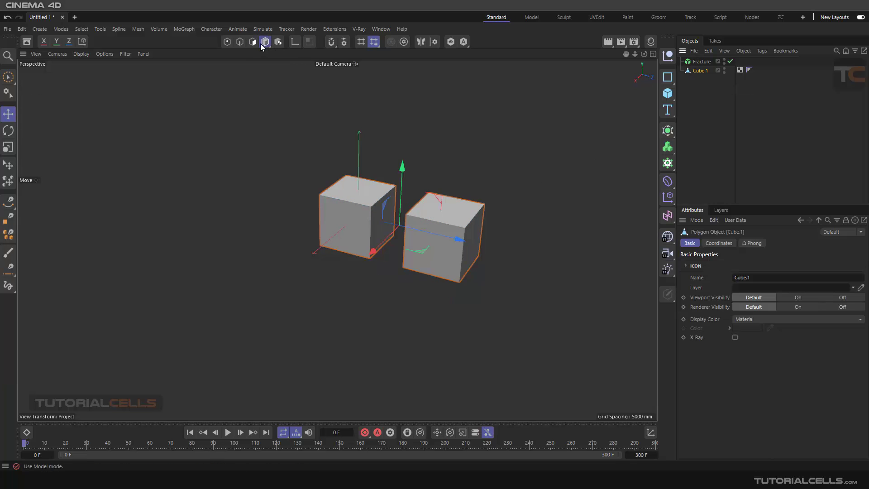
click(697, 89)
- Make the merged cube object a child of Fracture and set the Fracture mode to Explode Segments & Connect
drag(699, 71, 703, 62)
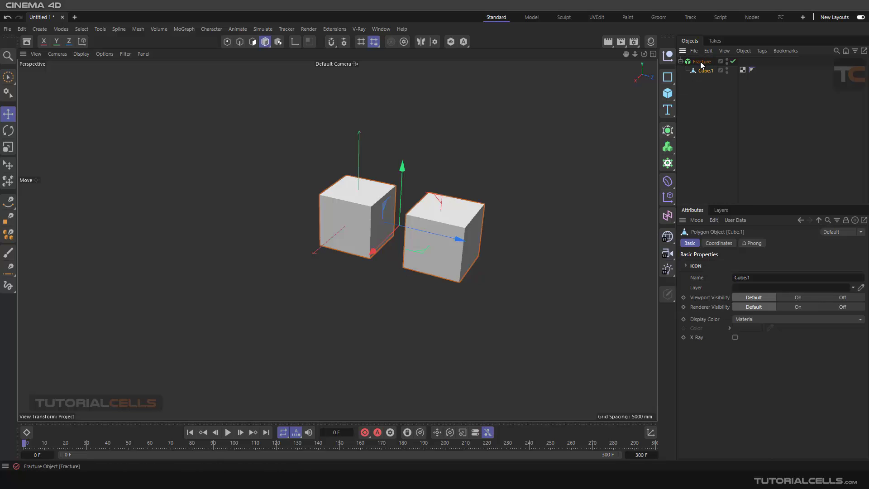
click(702, 62)
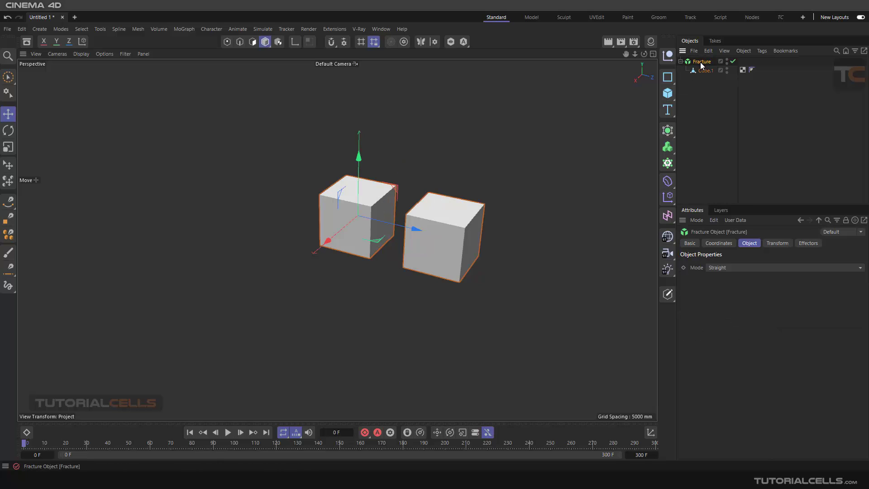
click(728, 269)
click(700, 118)
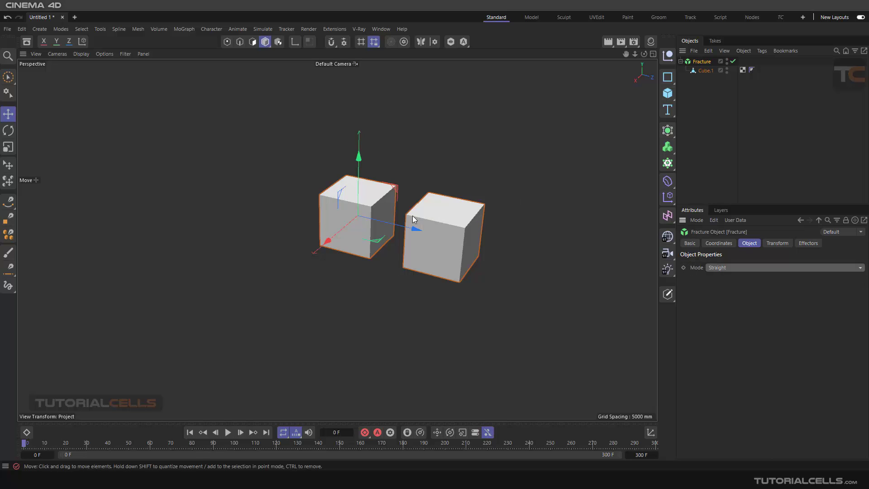
click(741, 267)
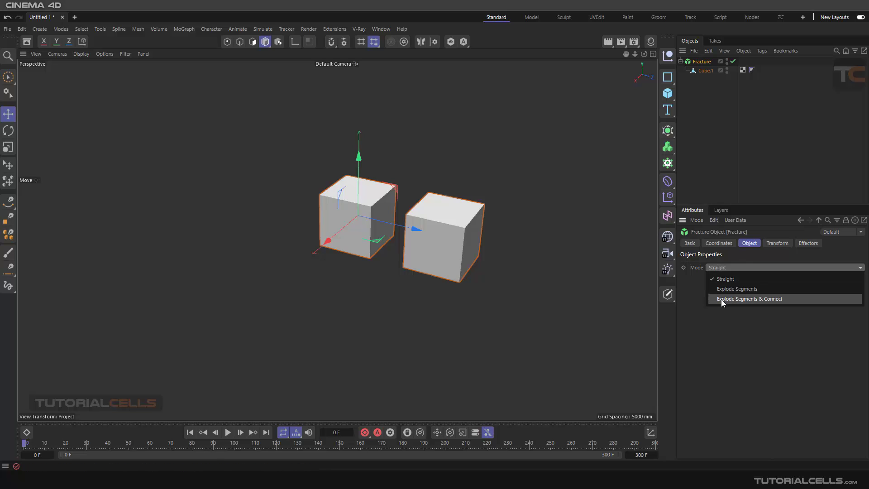
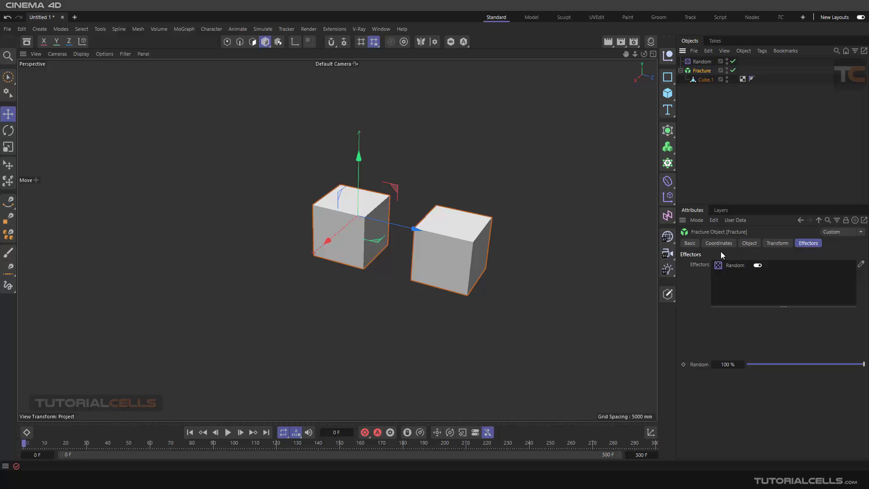
- Compare the Fracture's Explode Segments mode with Explode Segments & Connect, leaving it on Explode Segments & Connect
click(749, 243)
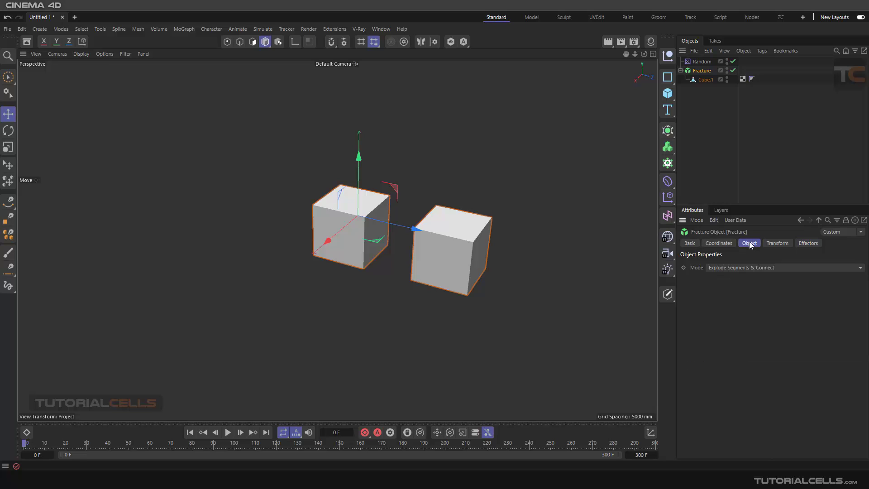
click(741, 269)
click(739, 292)
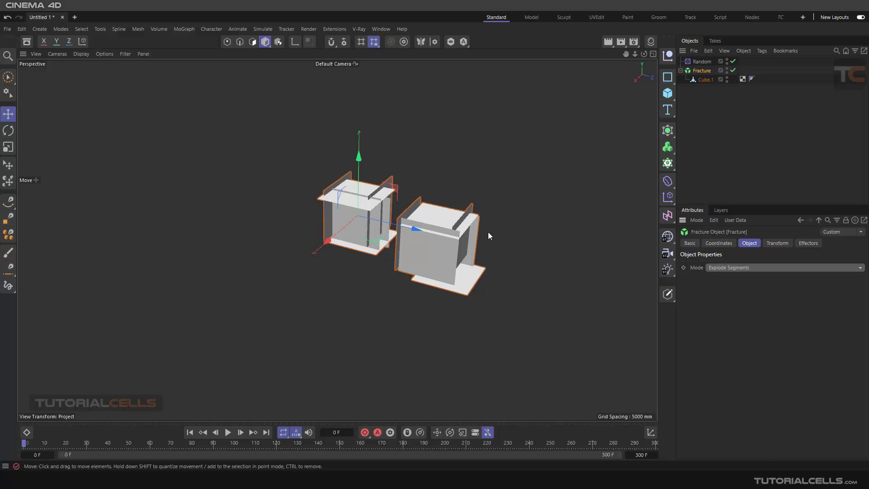
click(717, 268)
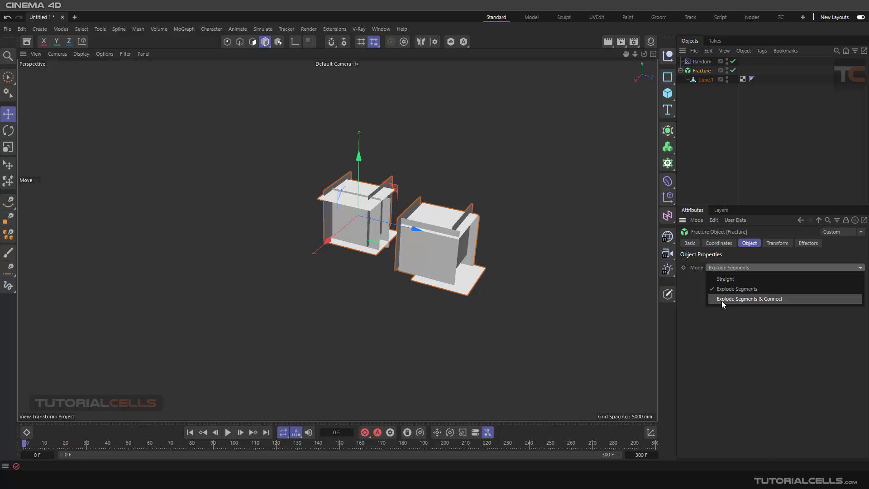
click(722, 301)
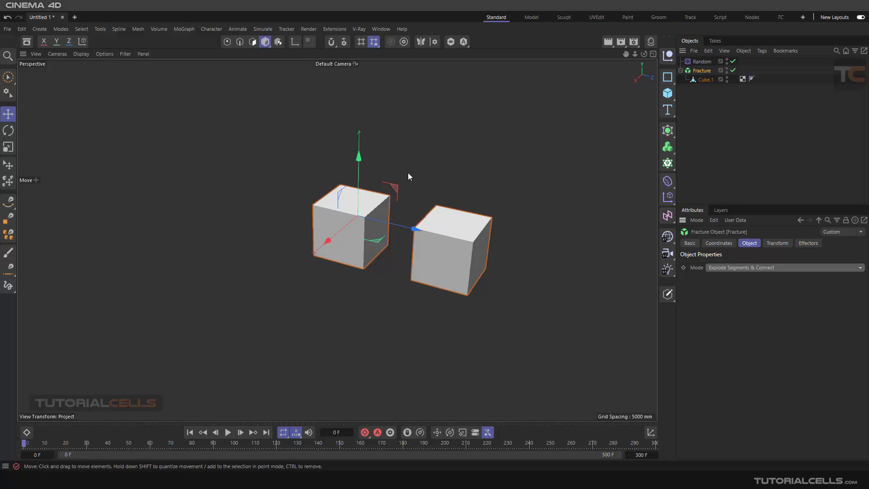
- Add a Linear Field to the Random effector, rotate it to face along the row of cubes and move it beside the first cube
click(702, 62)
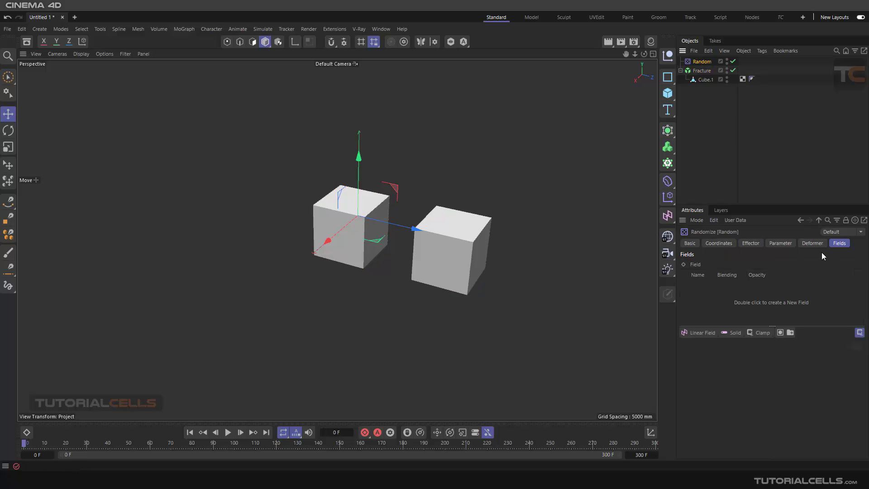
click(701, 332)
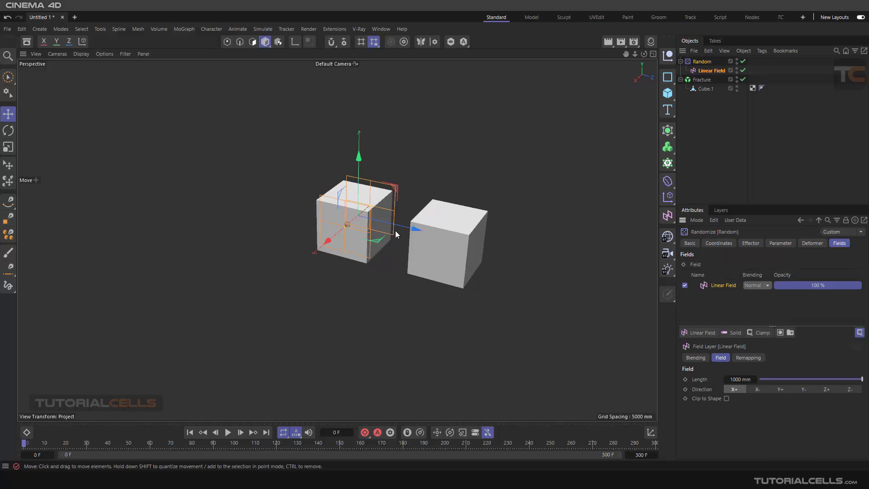
alt+drag(438, 228, 294, 234)
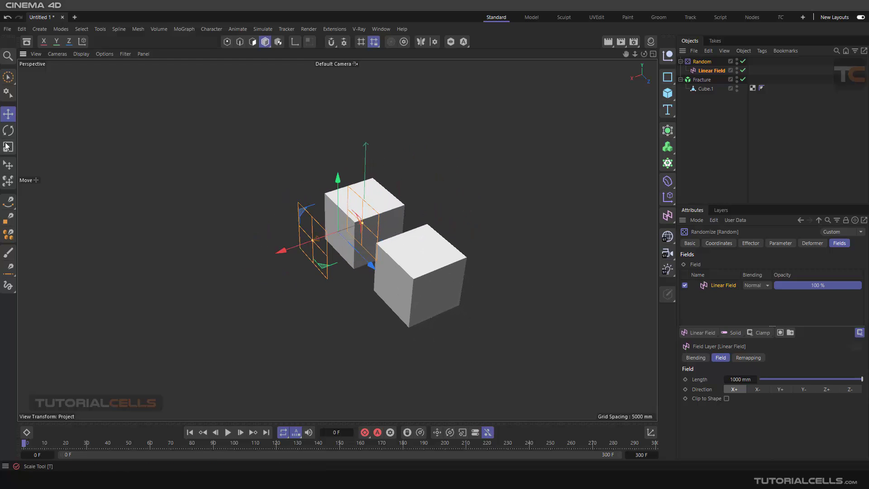
key(r)
drag(333, 255, 305, 276)
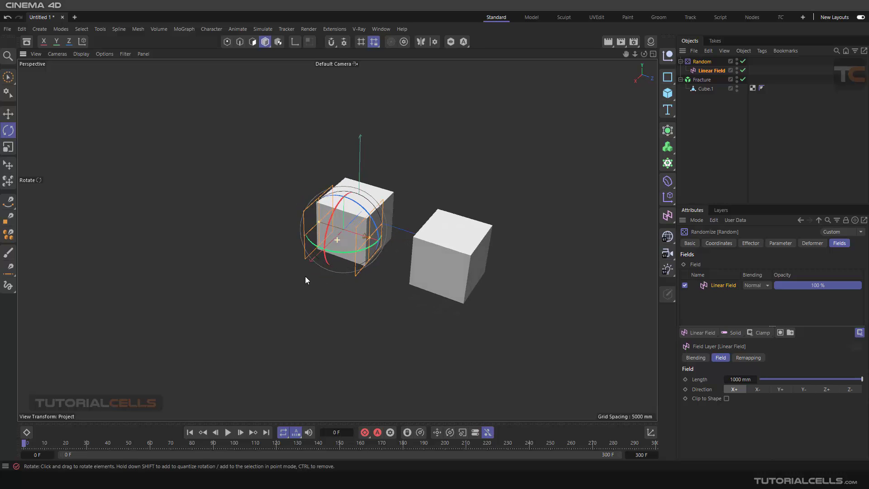
click(8, 114)
drag(398, 247, 364, 212)
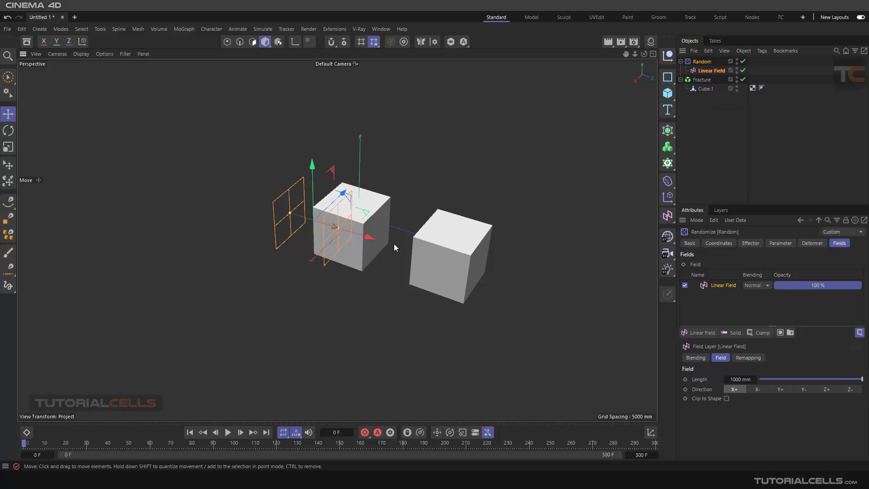
- Set the Fracture object's mode to Explode Segments
click(700, 79)
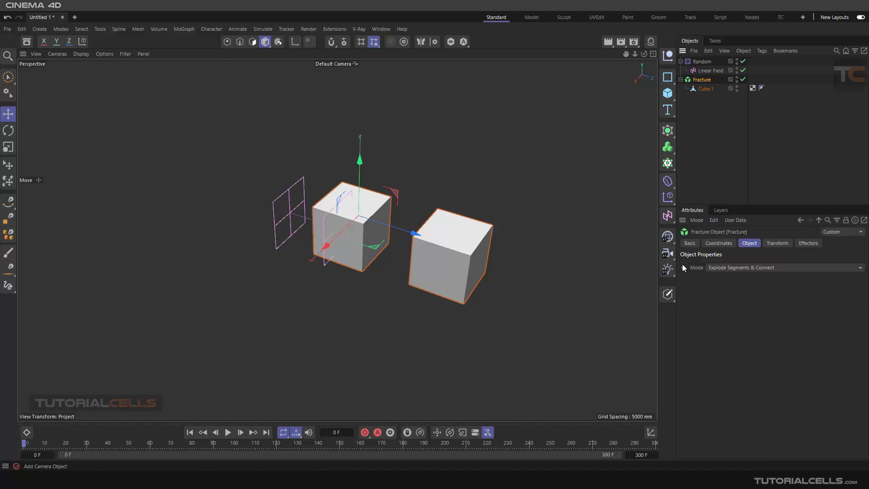
click(714, 268)
click(722, 289)
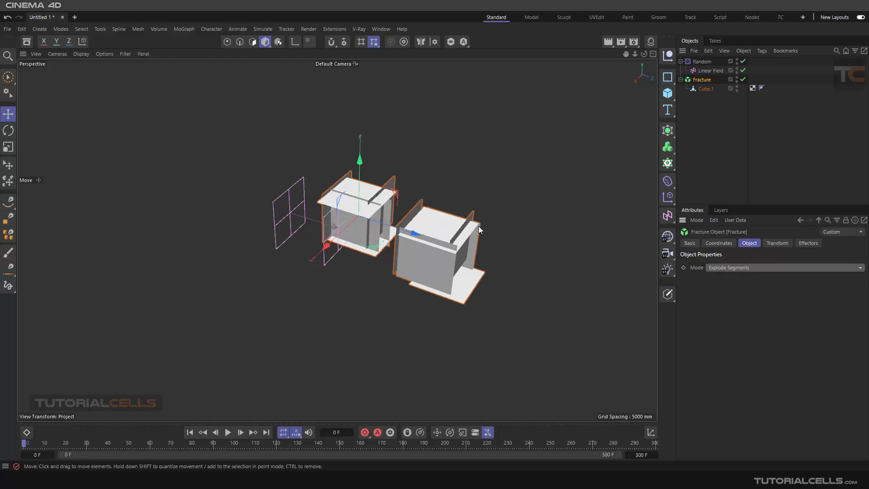
- Shift the Fracture object along its Z axis and slide the Linear Field past the first cube to the second
drag(415, 234, 442, 242)
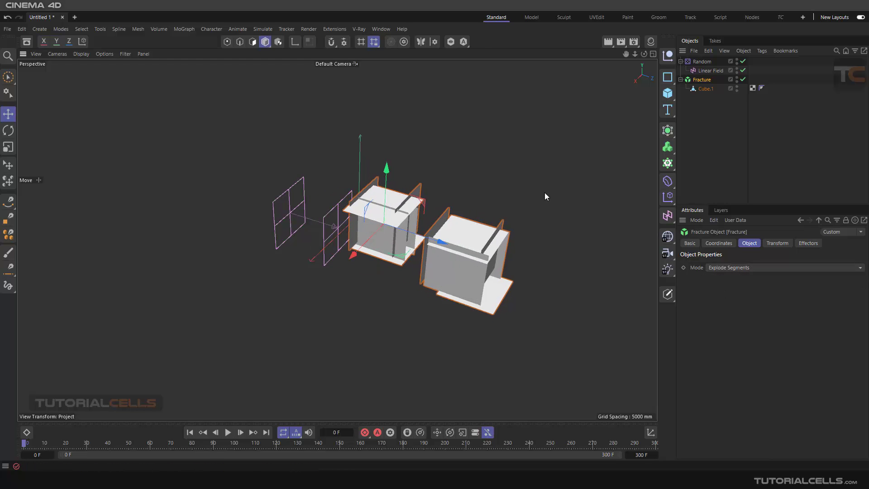
click(706, 71)
drag(362, 236, 532, 192)
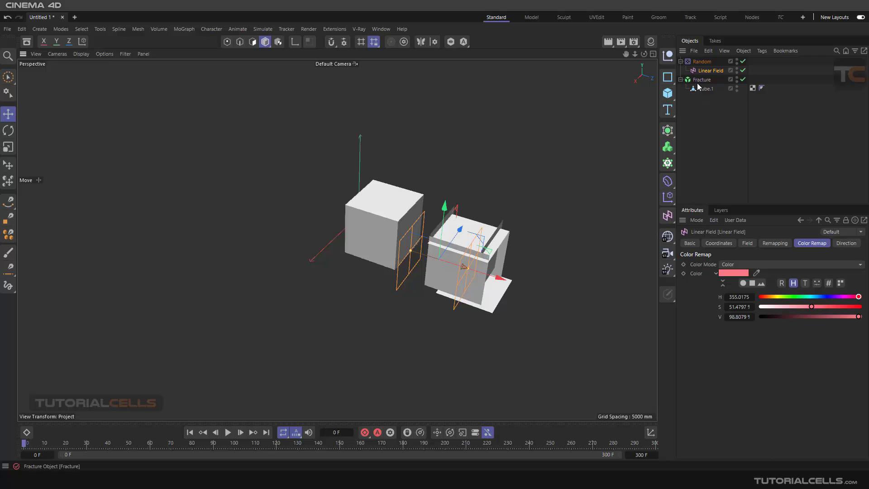
- Review the Fracture object's Transform display options and effector list, and the Random effector's field settings
click(697, 81)
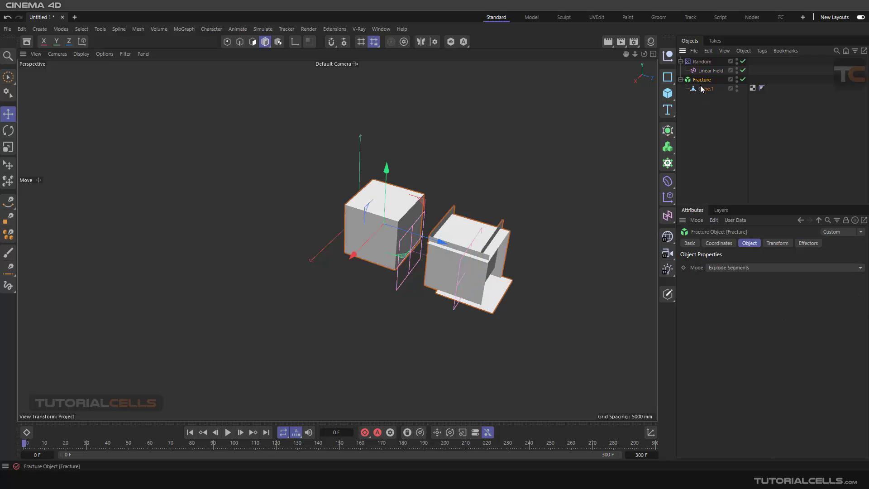
click(774, 246)
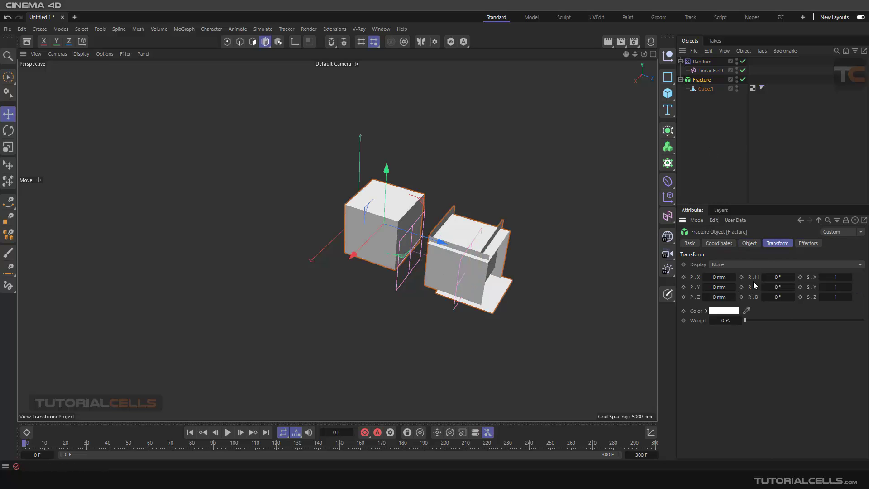
click(758, 267)
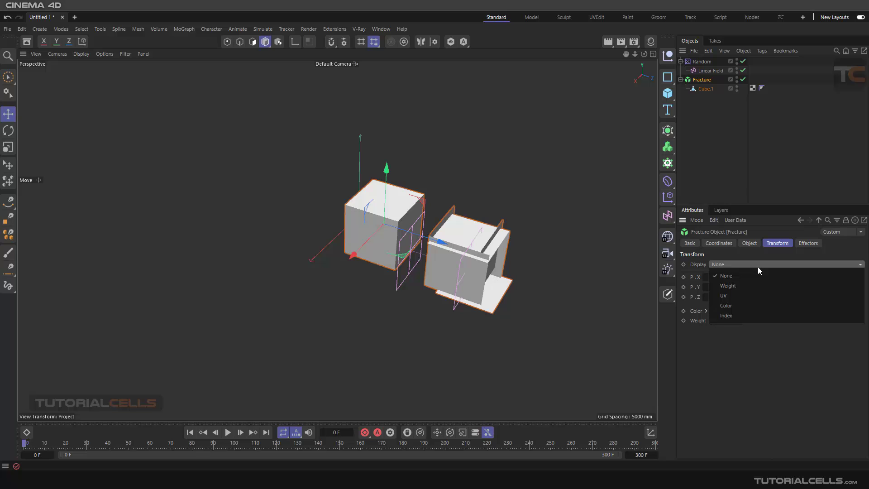
click(775, 346)
click(813, 244)
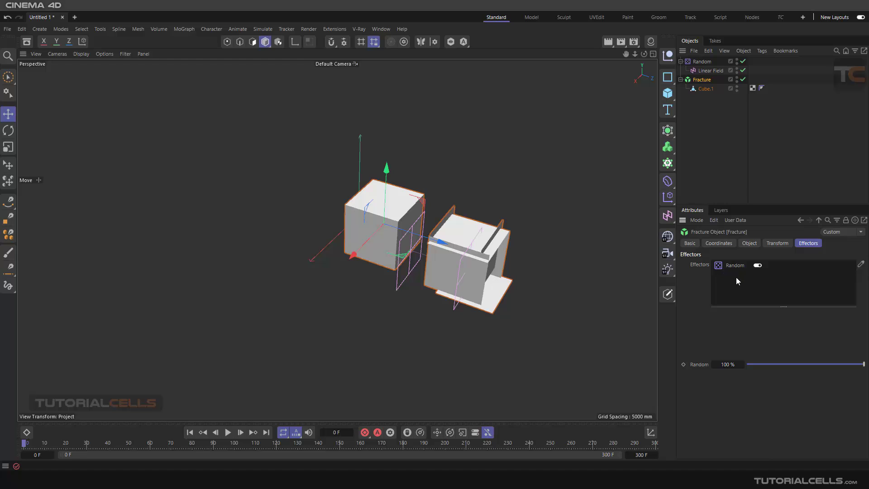
click(701, 62)
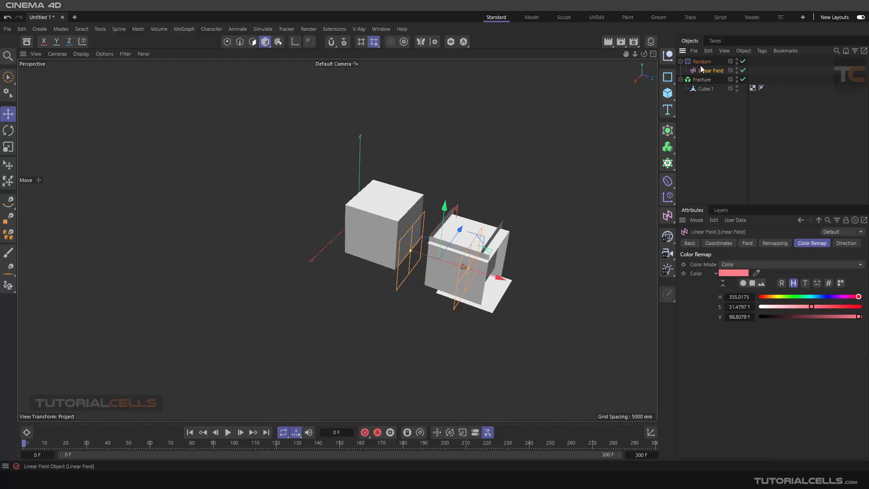
click(842, 244)
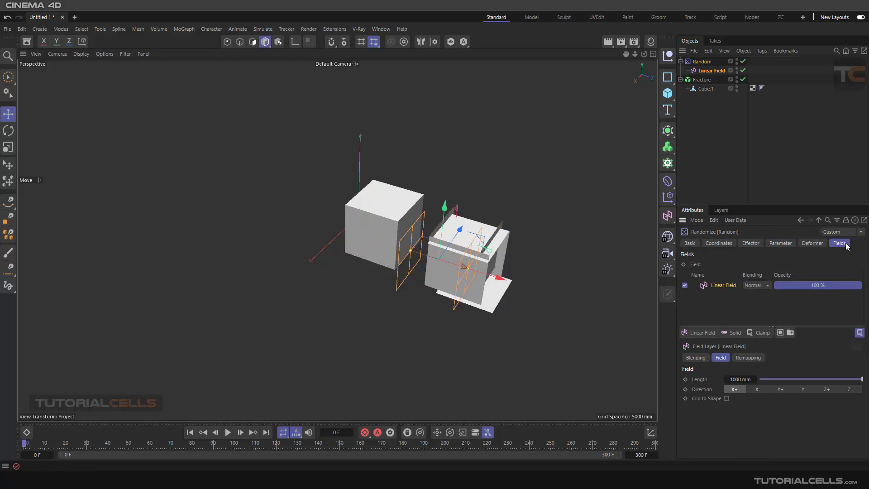